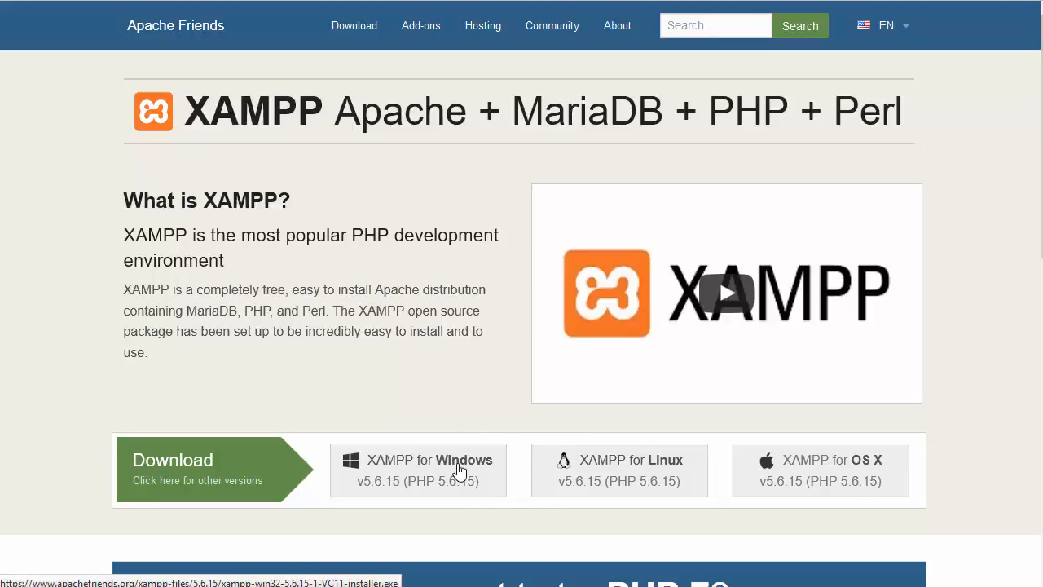
- Download the XAMPP for Windows installer as a saved file and launch it
click(461, 471)
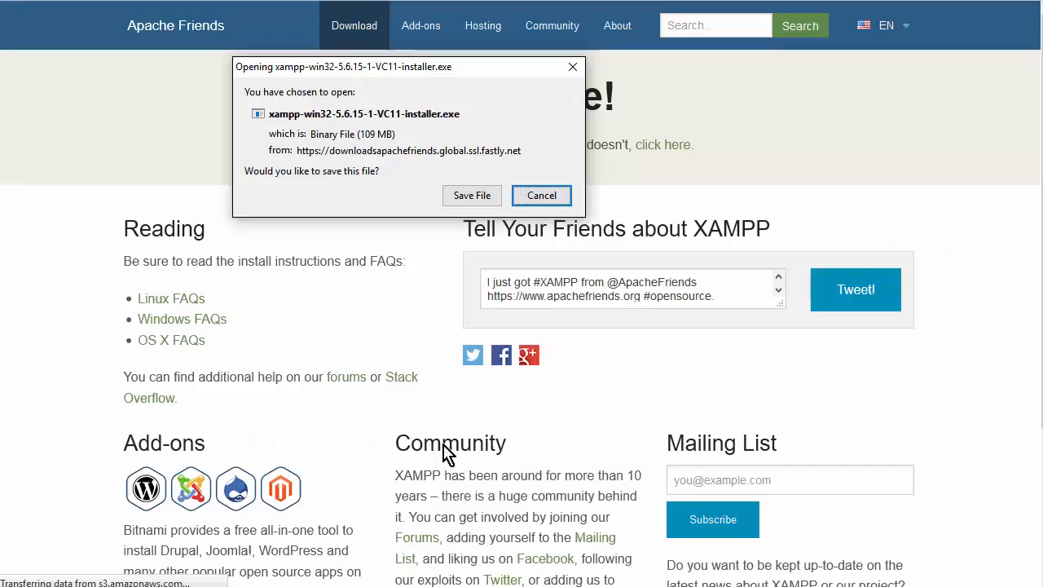
click(474, 196)
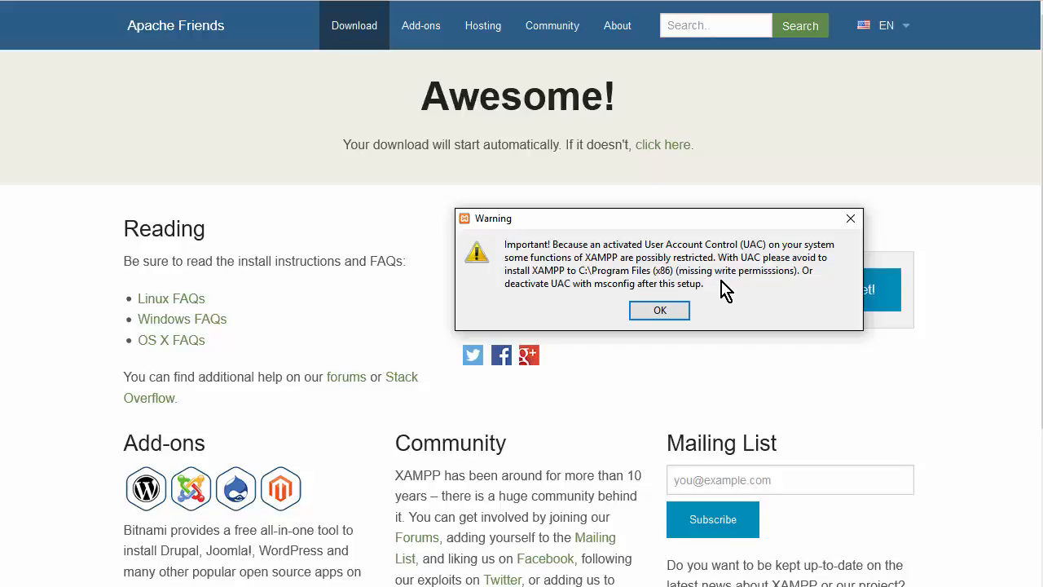
- Dismiss the UAC warning, then keep the default components and the C:\xampp folder through the Bitnami page
click(667, 318)
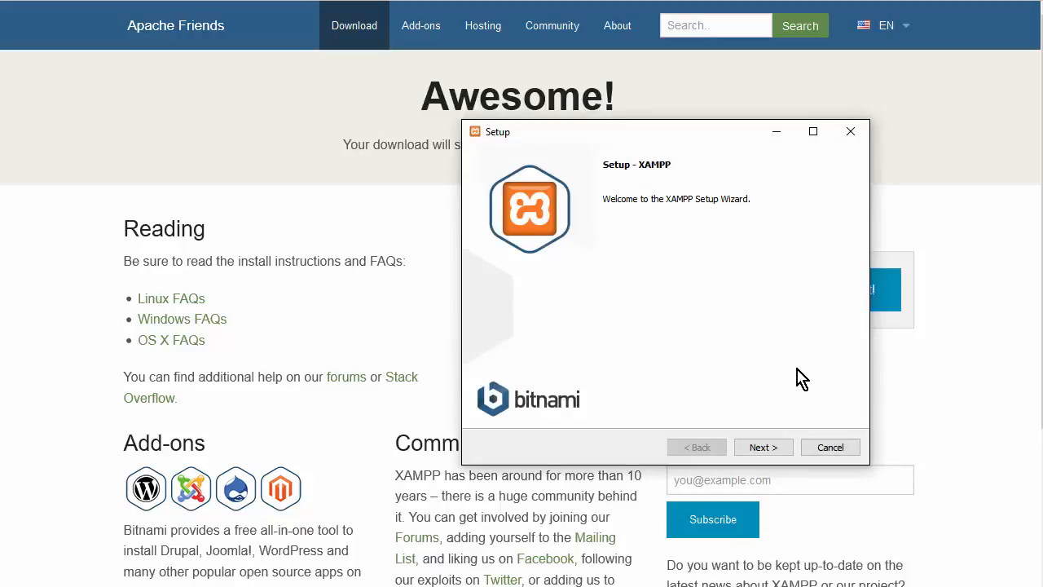
click(760, 450)
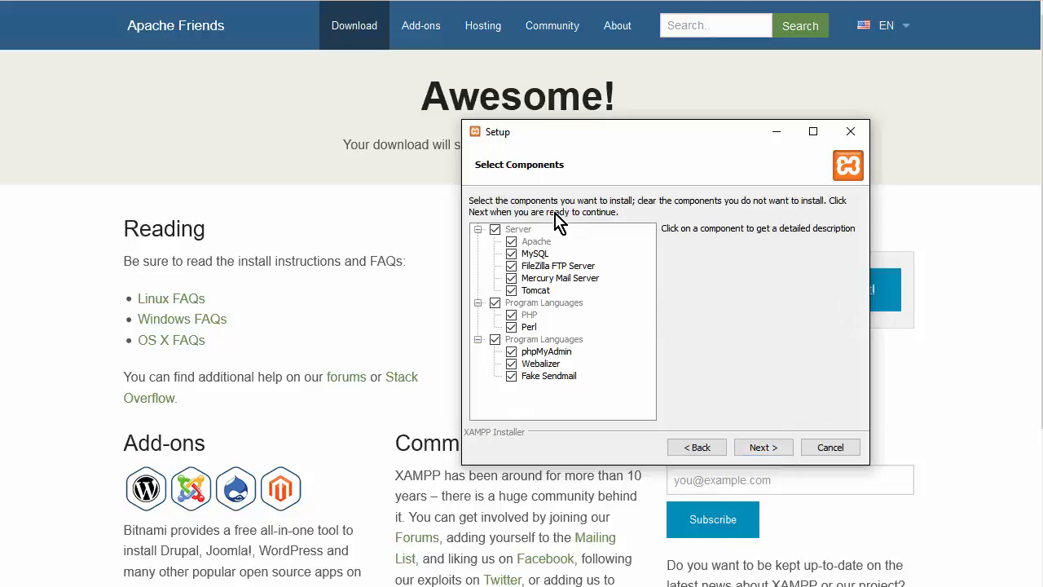
click(763, 449)
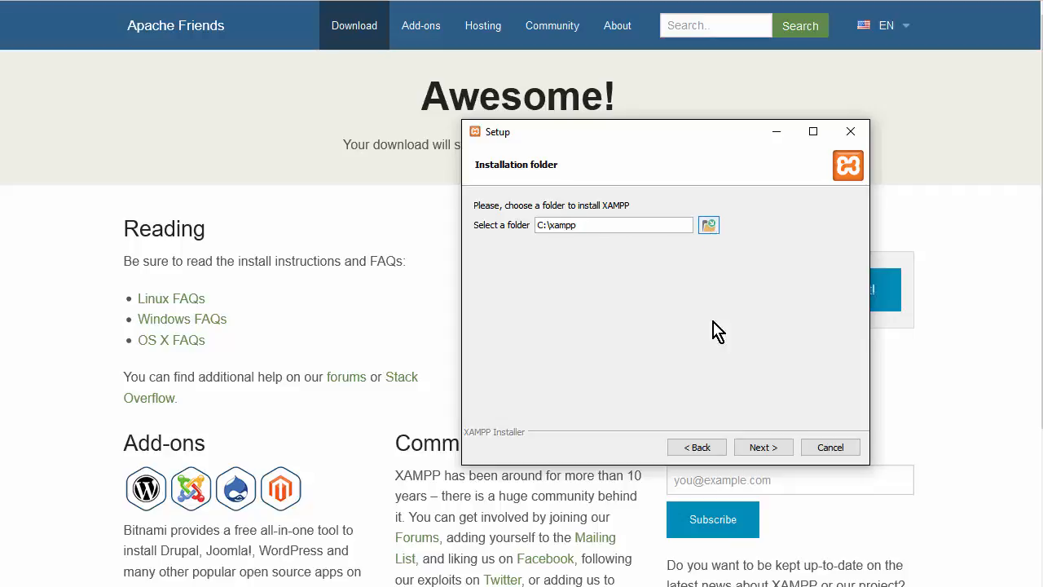
click(736, 438)
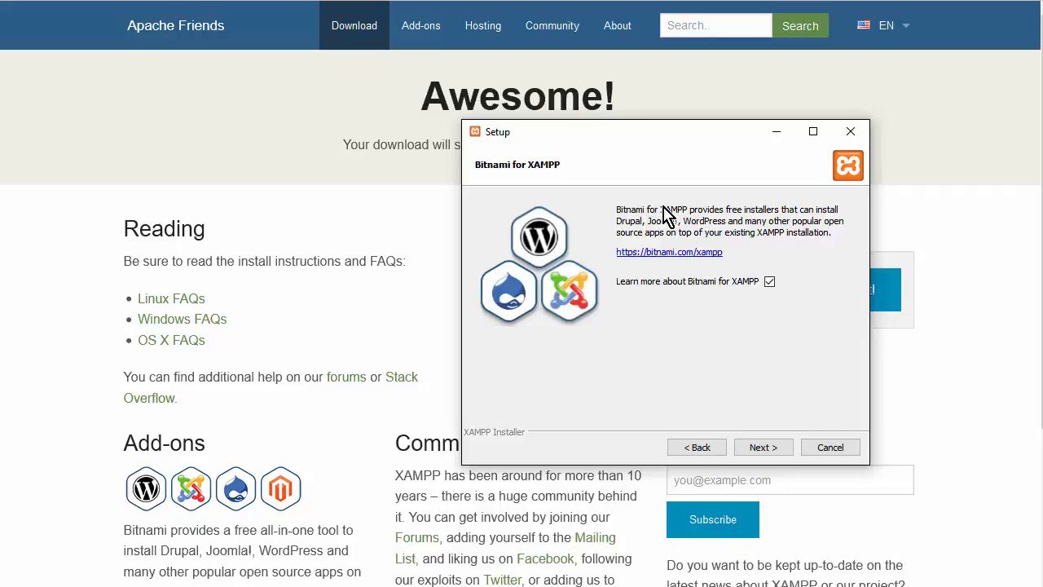
click(772, 448)
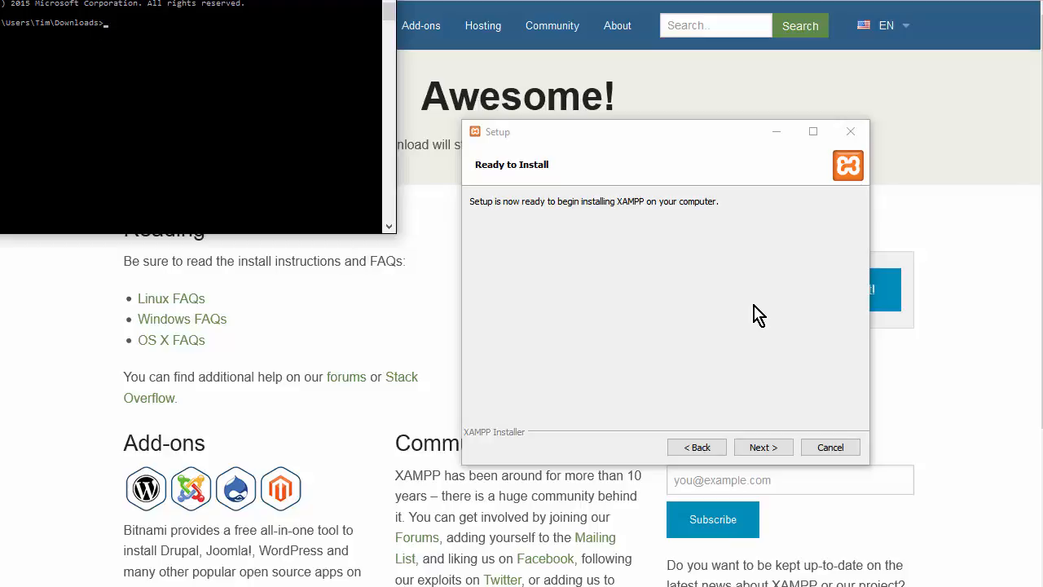
- Run the installation, allowing Apache HTTP Server through the firewall on private networks
click(763, 450)
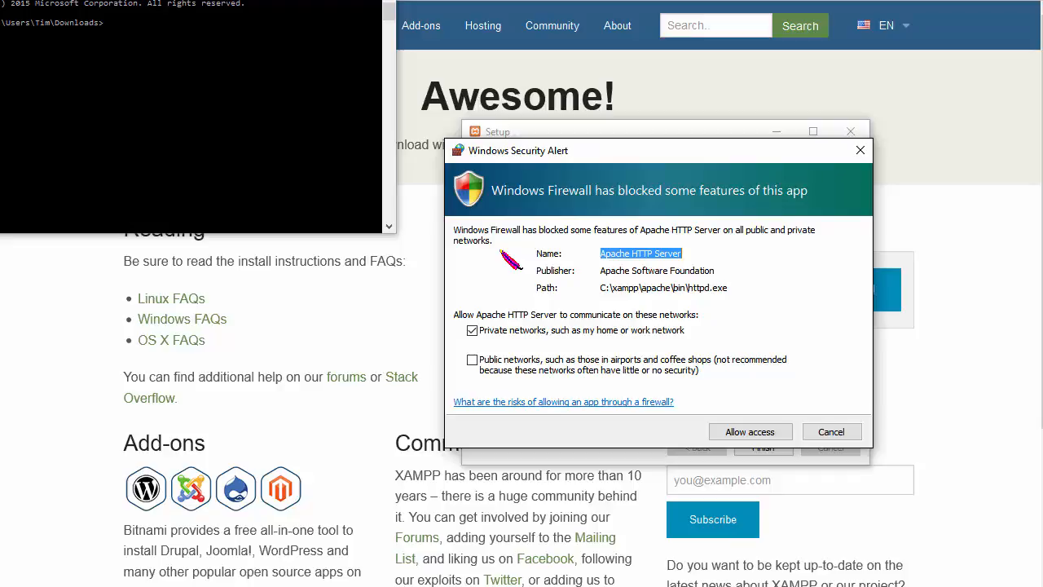
click(737, 435)
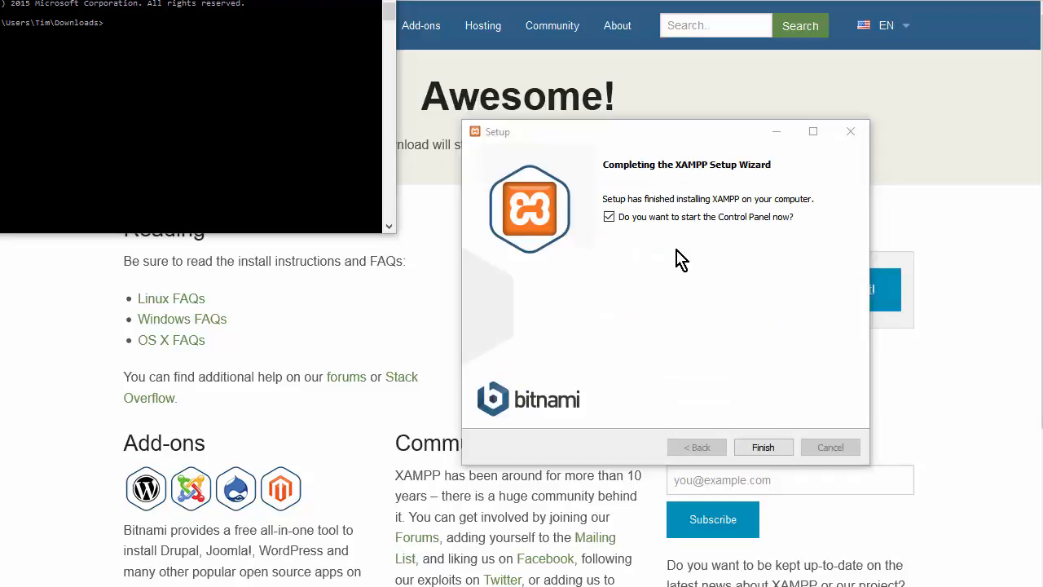
- Finish setup, try starting Apache (it fails on a port 443 conflict), then close the panel
click(776, 446)
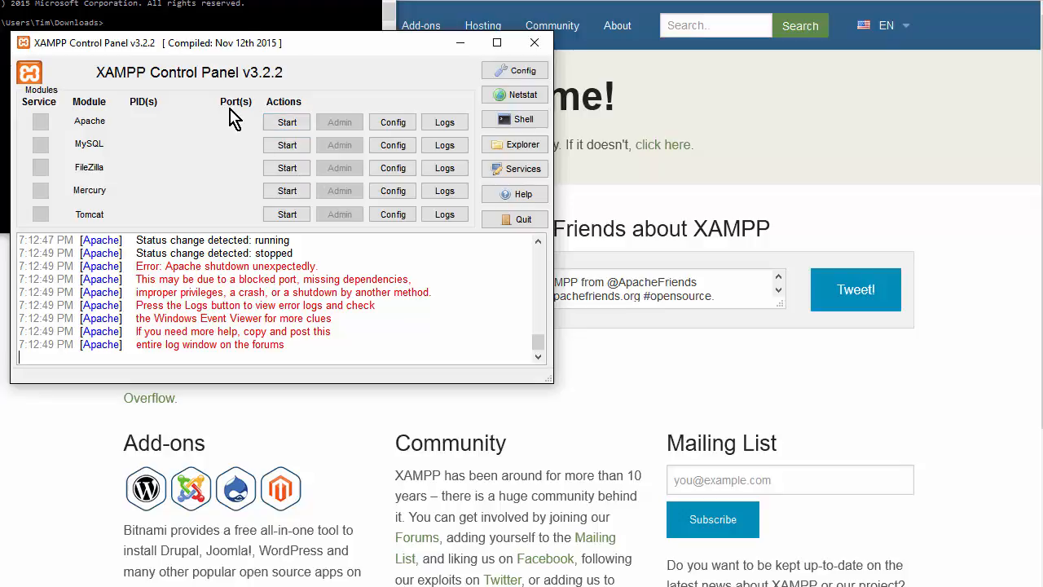
click(293, 129)
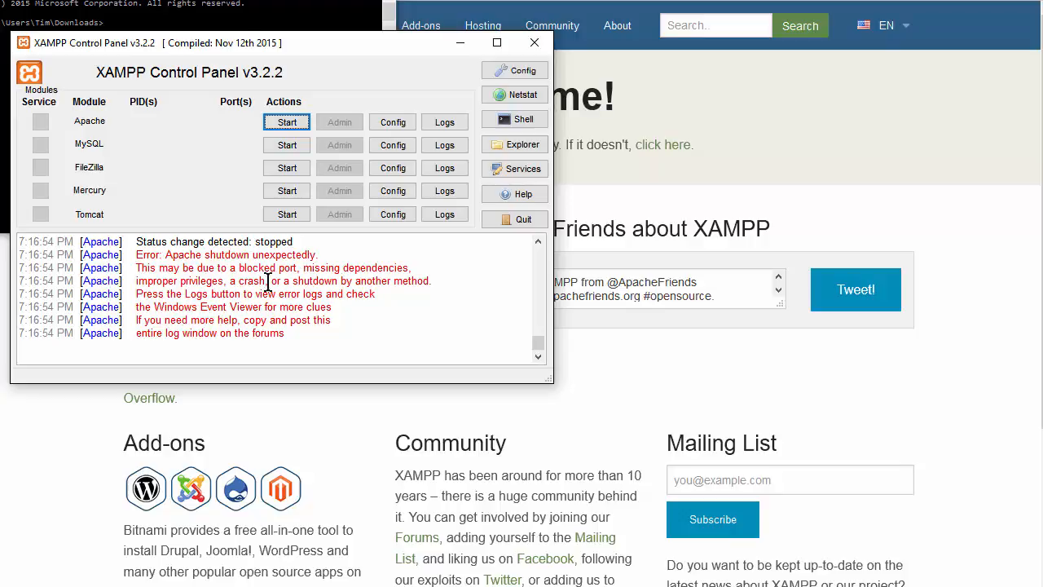
click(534, 44)
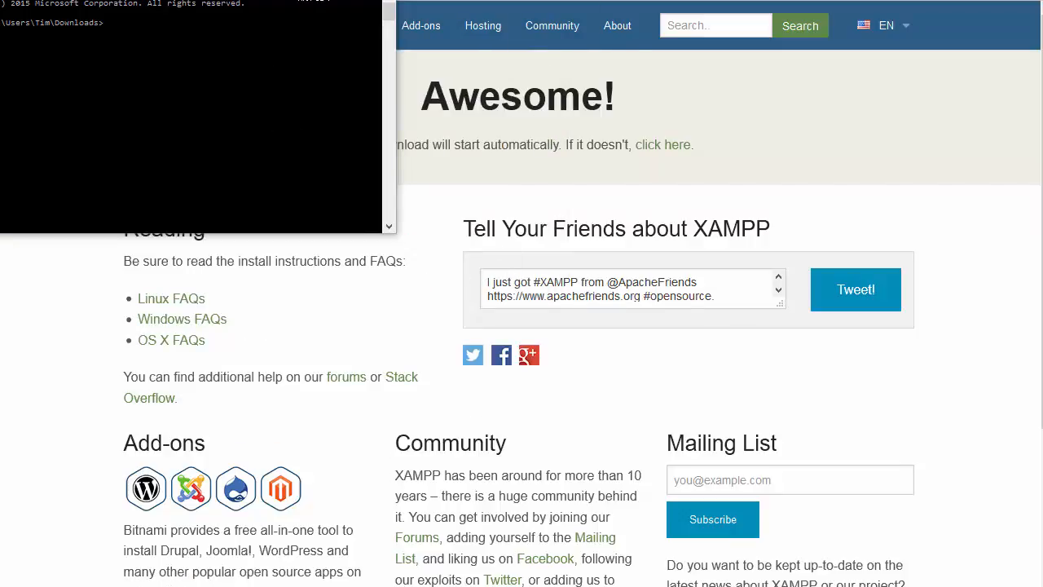
- Close the command window and run XAMPP Control Panel as administrator from the Start menu
drag(279, 2, 280, 110)
click(380, 104)
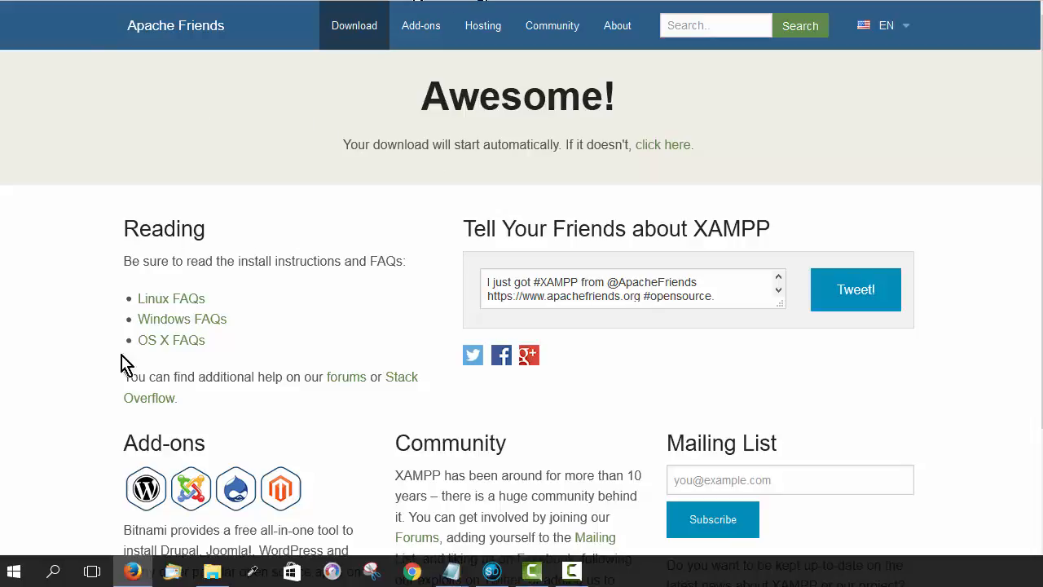
click(17, 572)
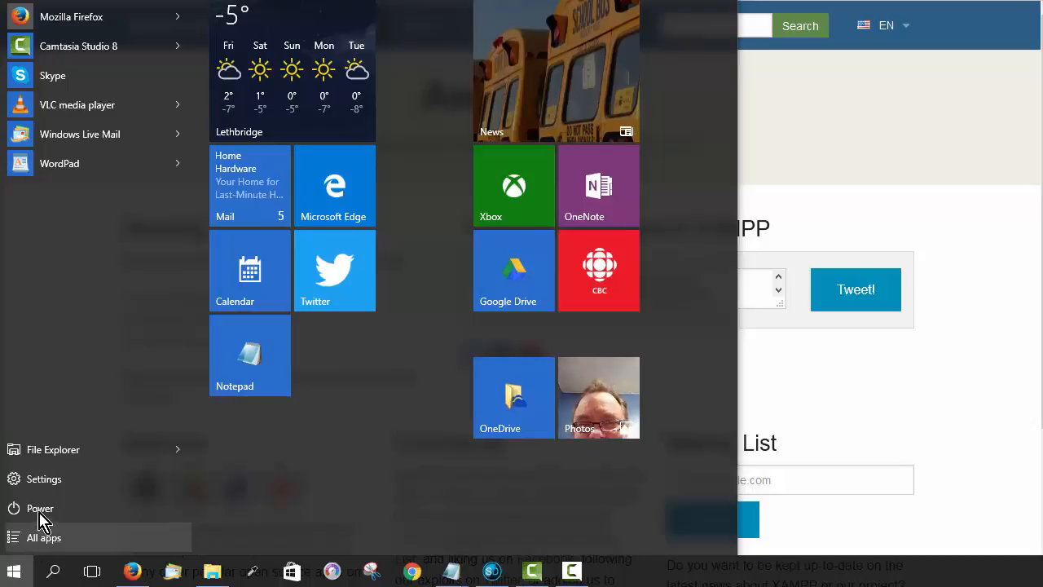
click(40, 537)
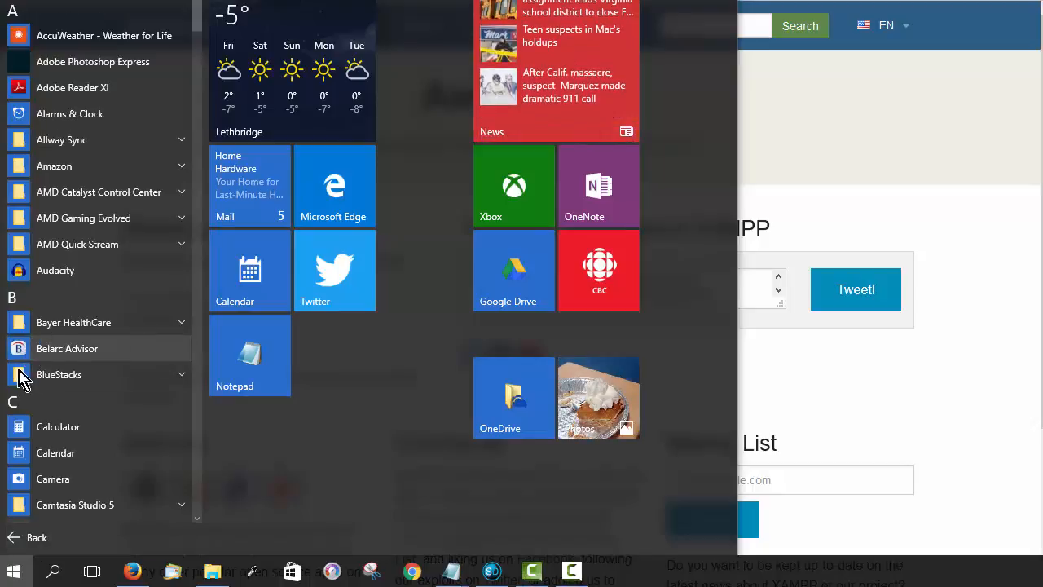
click(15, 408)
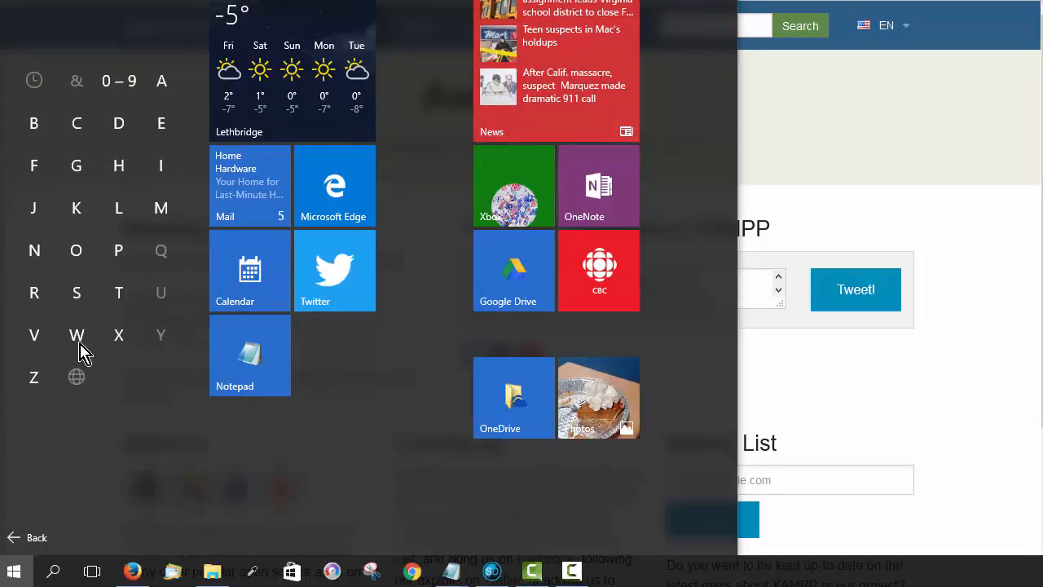
click(119, 339)
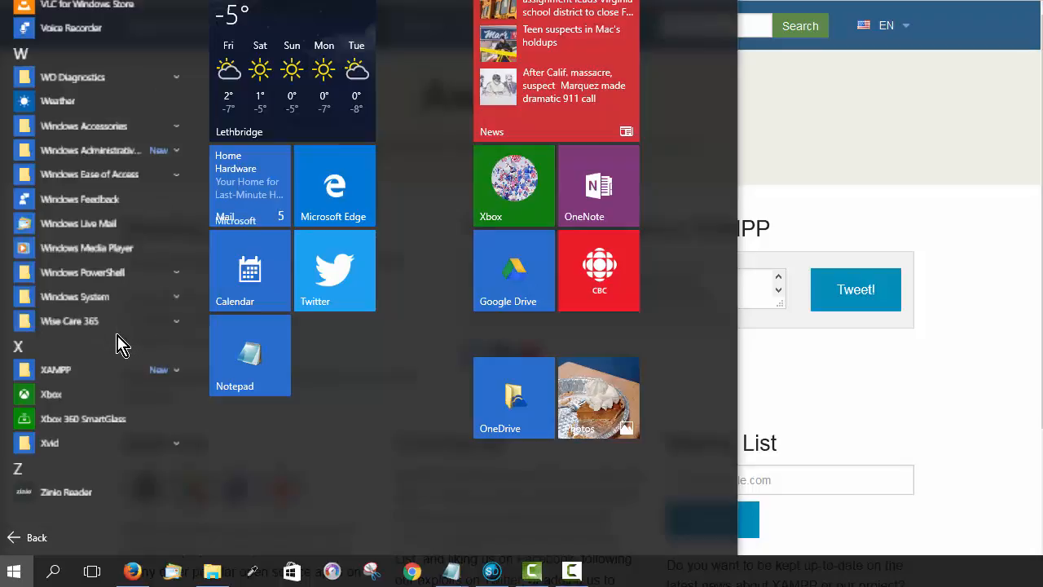
click(145, 383)
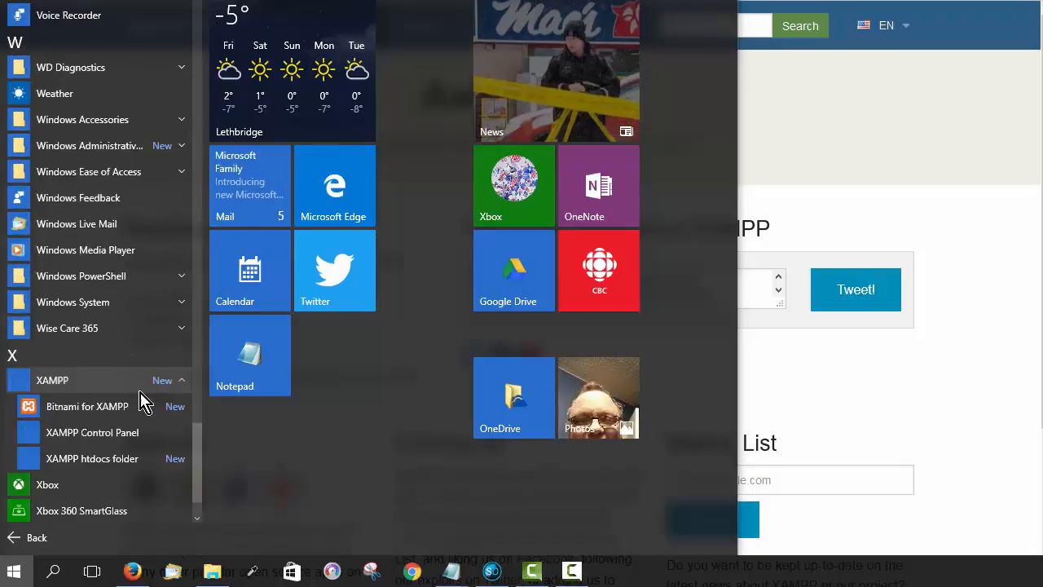
right_click(134, 443)
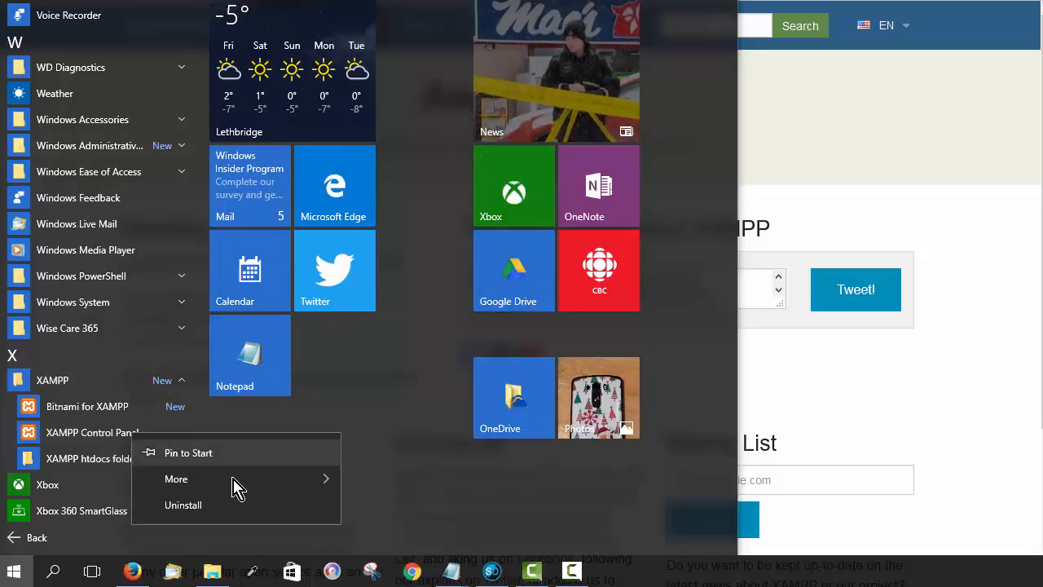
mouse_move(241, 484)
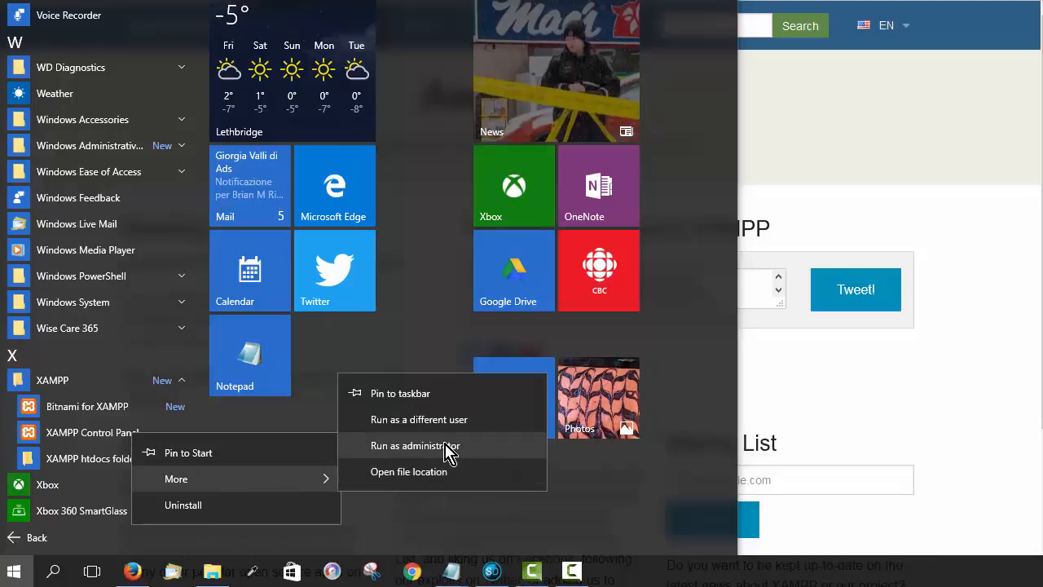
click(447, 447)
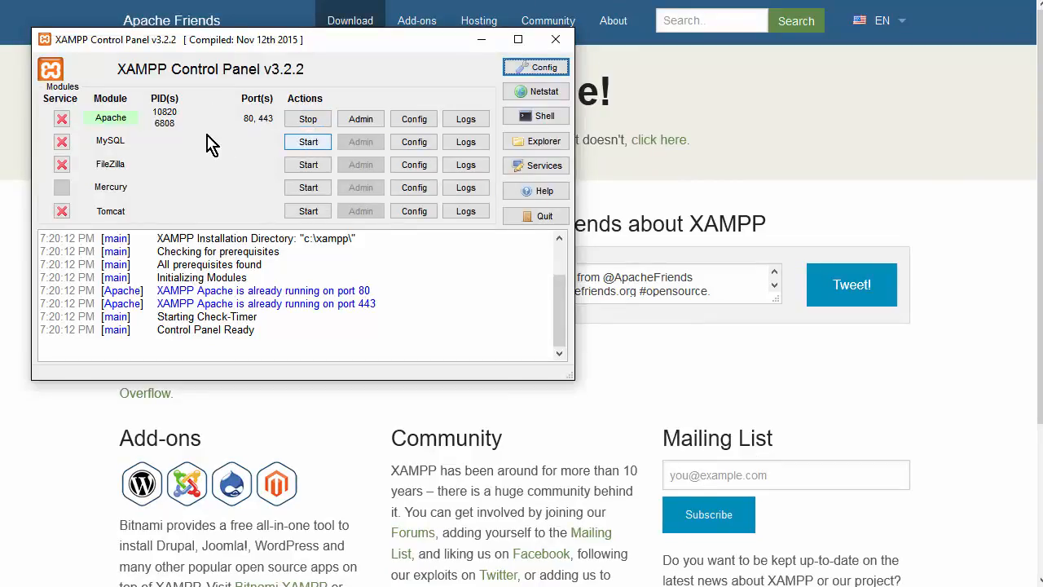
- Start MySQL on port 3306 and open the panel's Config settings
click(307, 141)
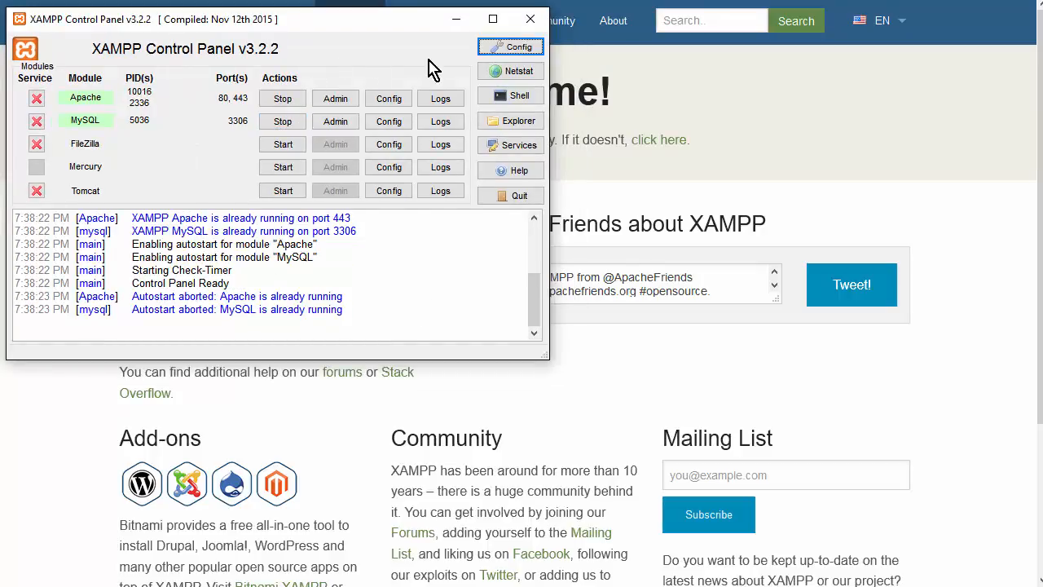
click(501, 49)
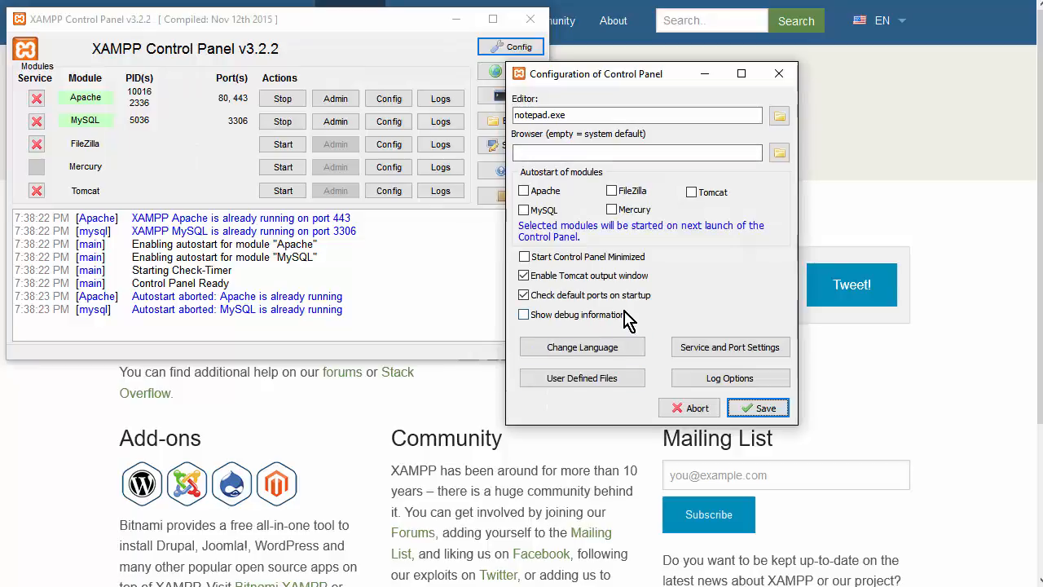
- Tick autostart for Apache and MySQL, plus Start Control Panel Minimized
click(524, 190)
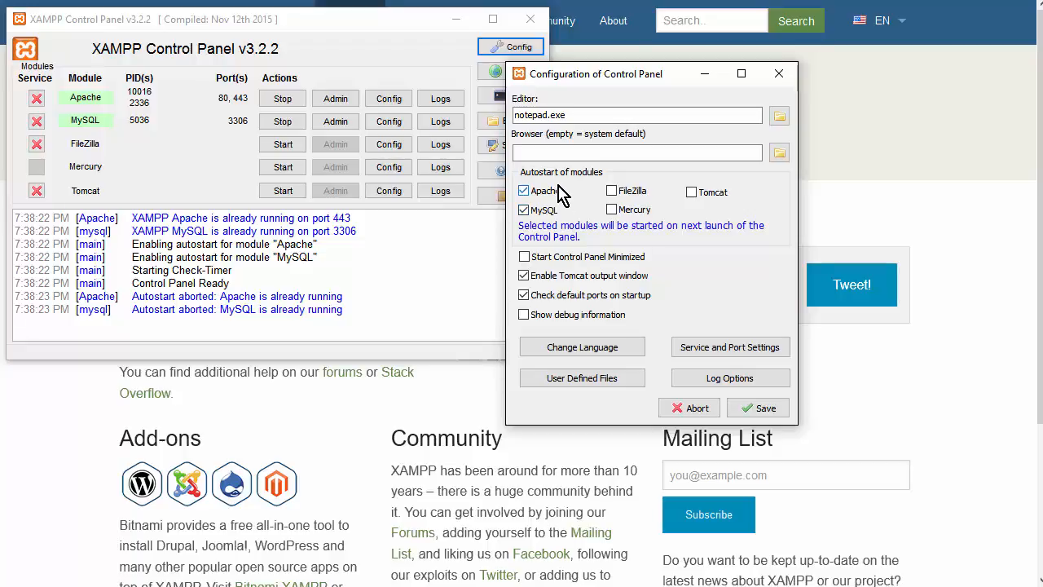
click(556, 214)
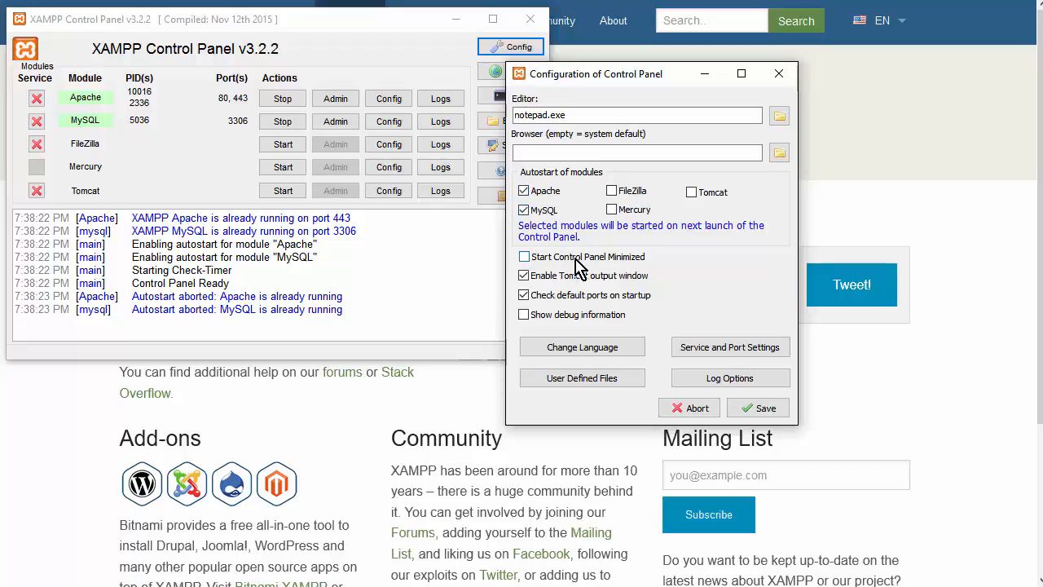
click(525, 258)
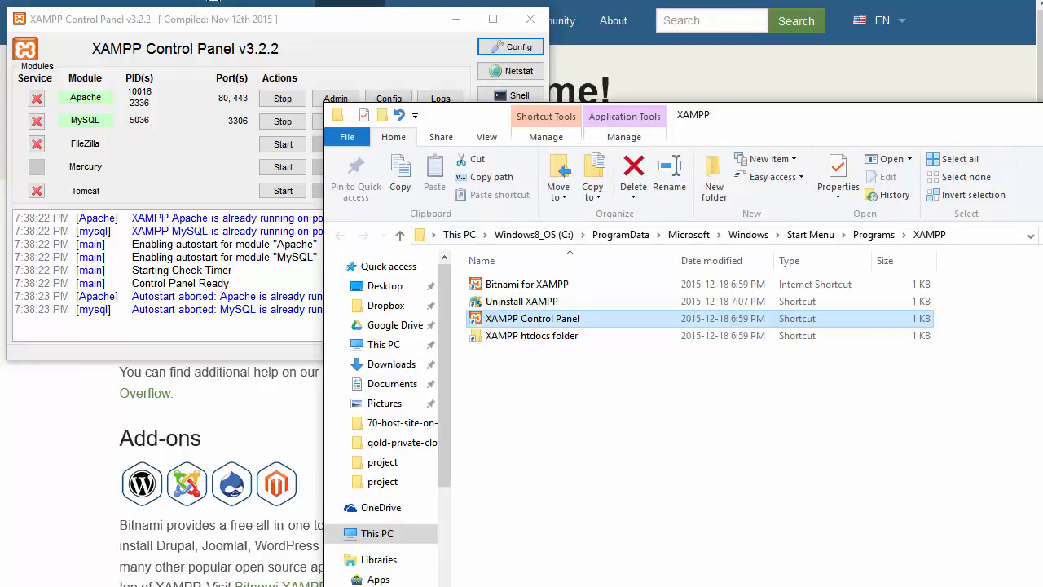
- Set the XAMPP Control Panel shortcut's advanced property to Run as administrator and apply it
drag(547, 325, 543, 319)
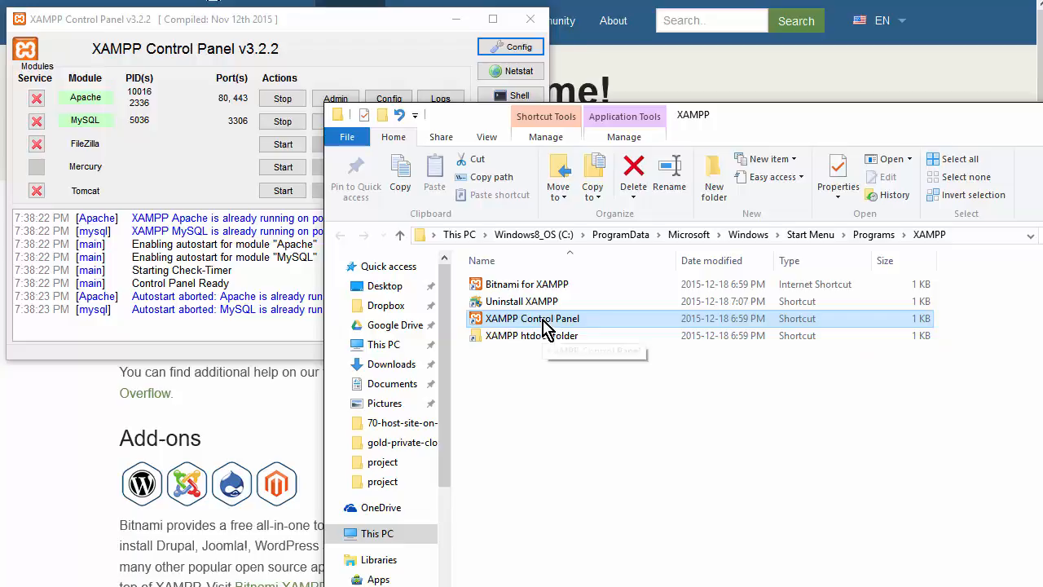
right_click(543, 320)
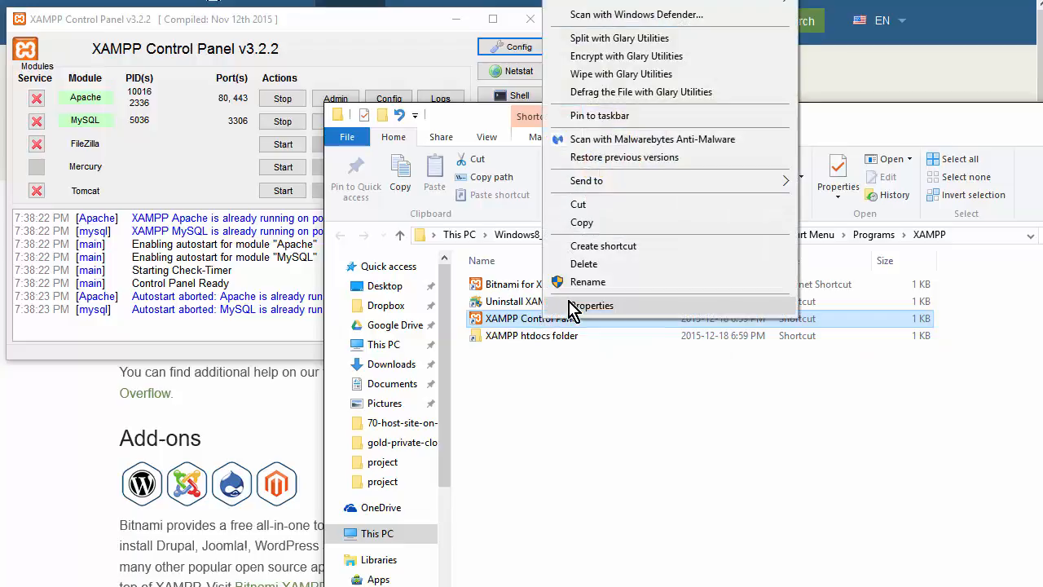
click(580, 305)
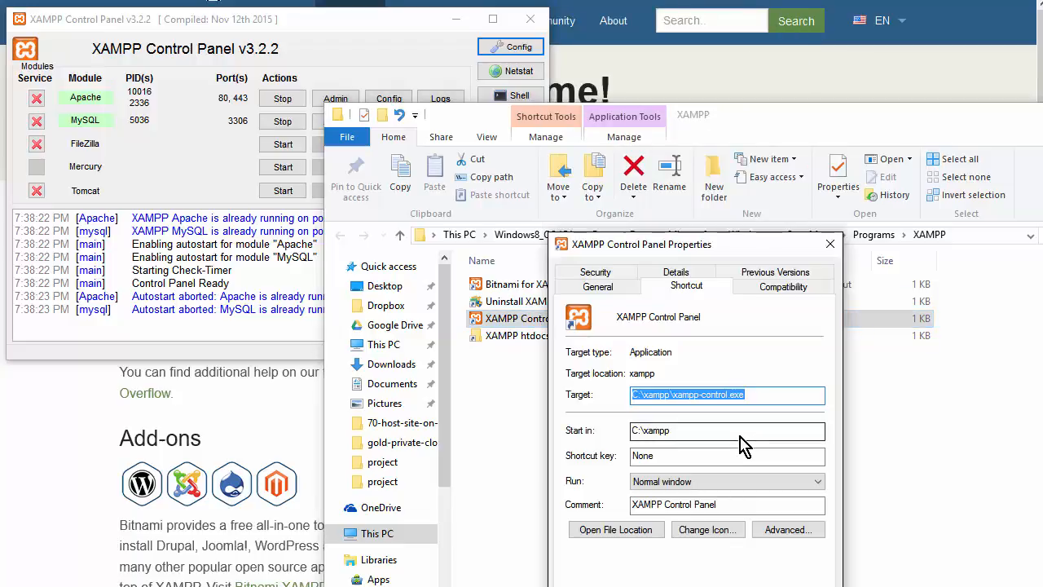
click(781, 528)
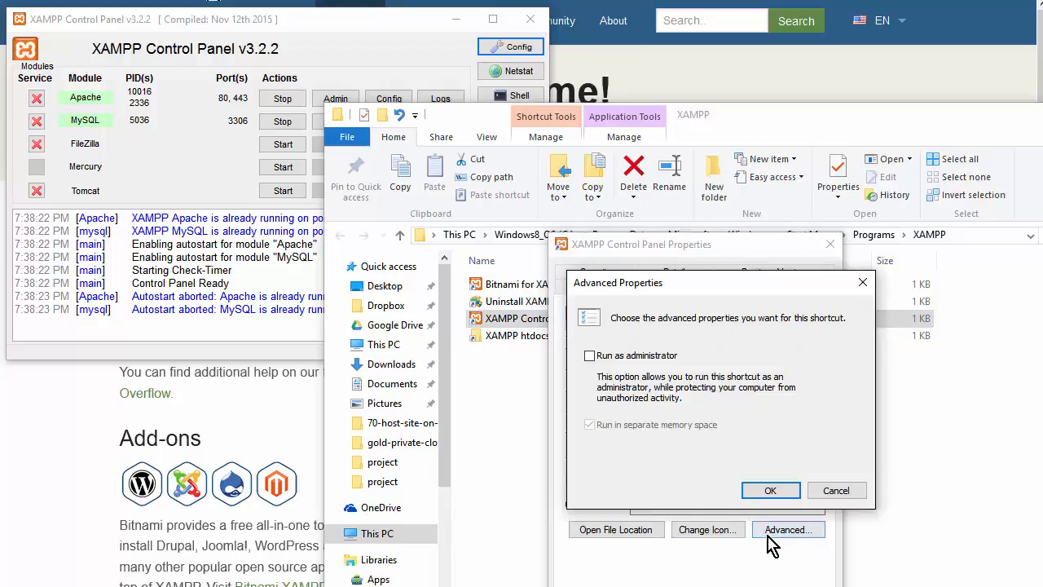
click(590, 355)
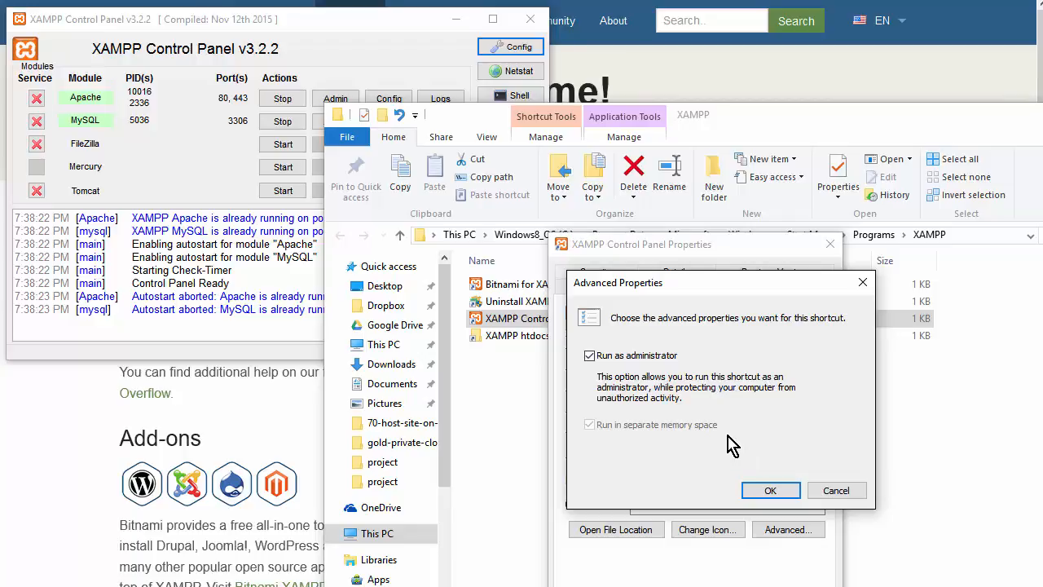
click(766, 490)
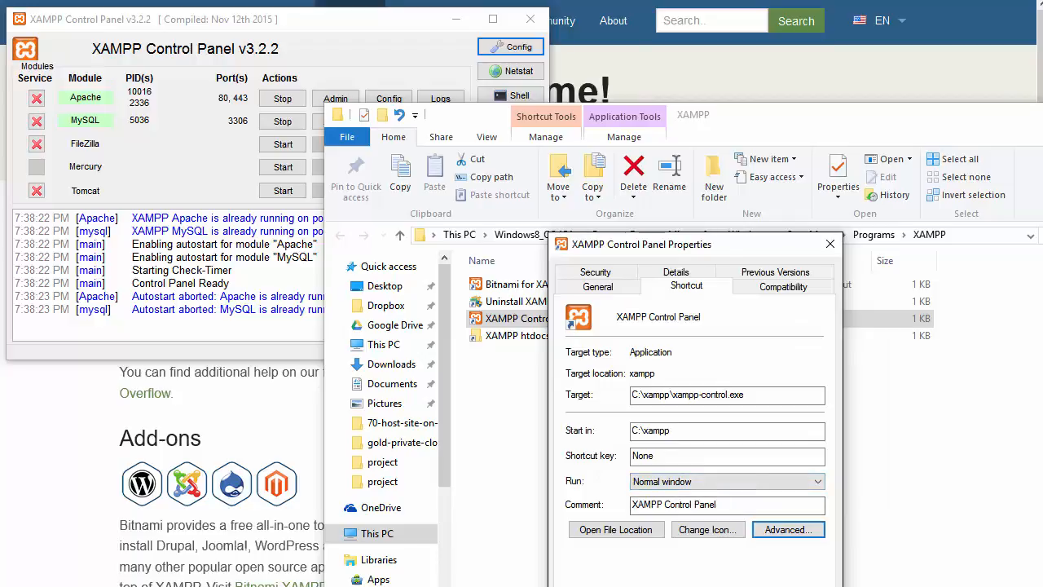
click(672, 586)
click(730, 480)
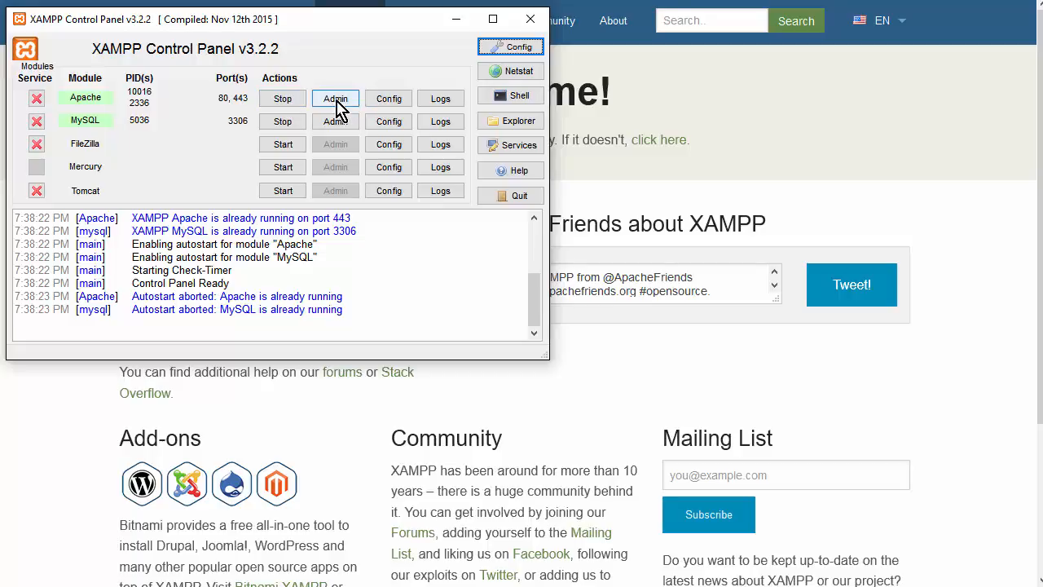
- In httpd.conf, change Listen 80 to Listen 81 and save the file
click(374, 108)
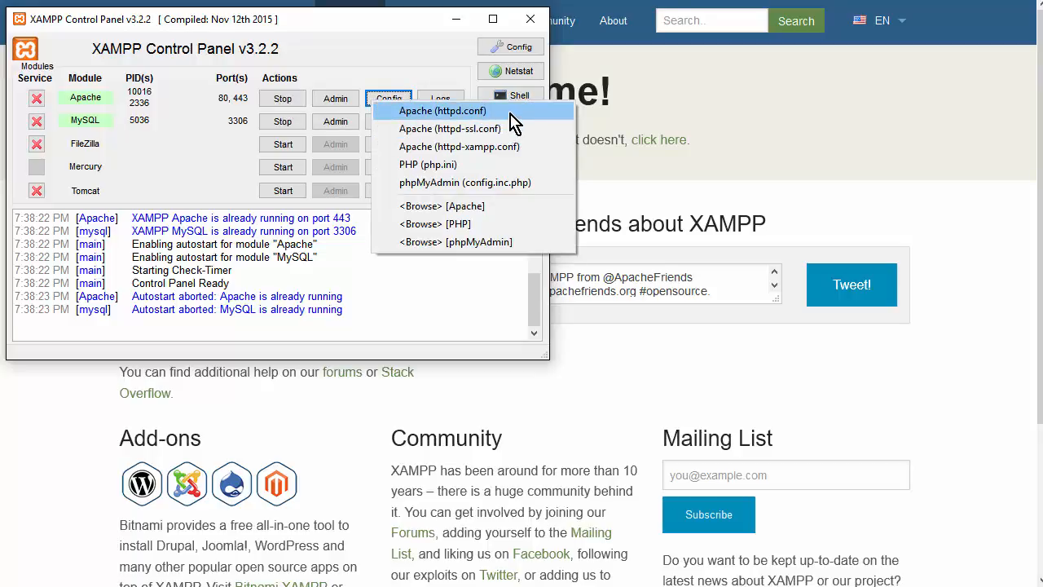
click(511, 114)
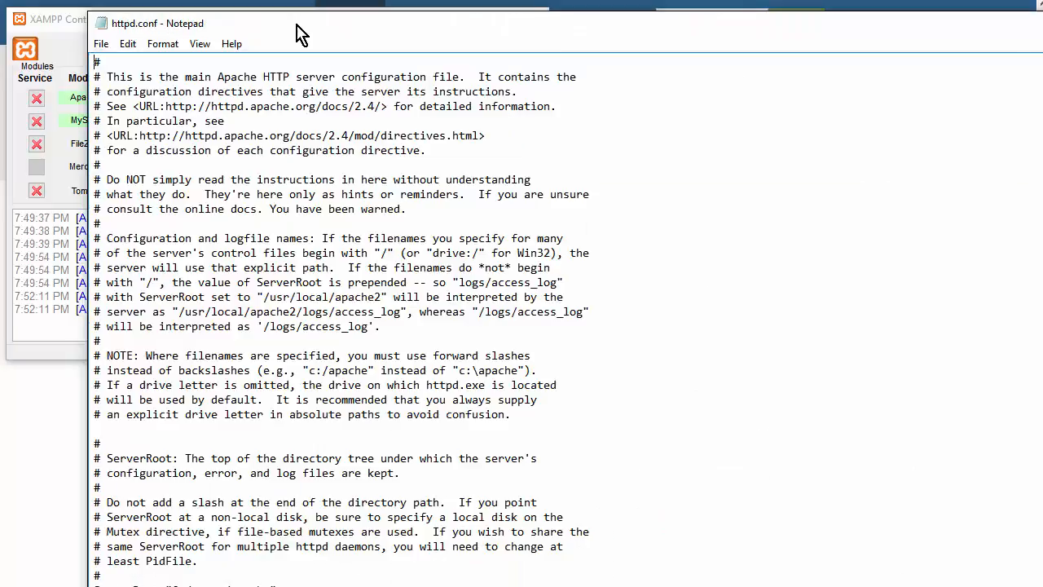
click(128, 44)
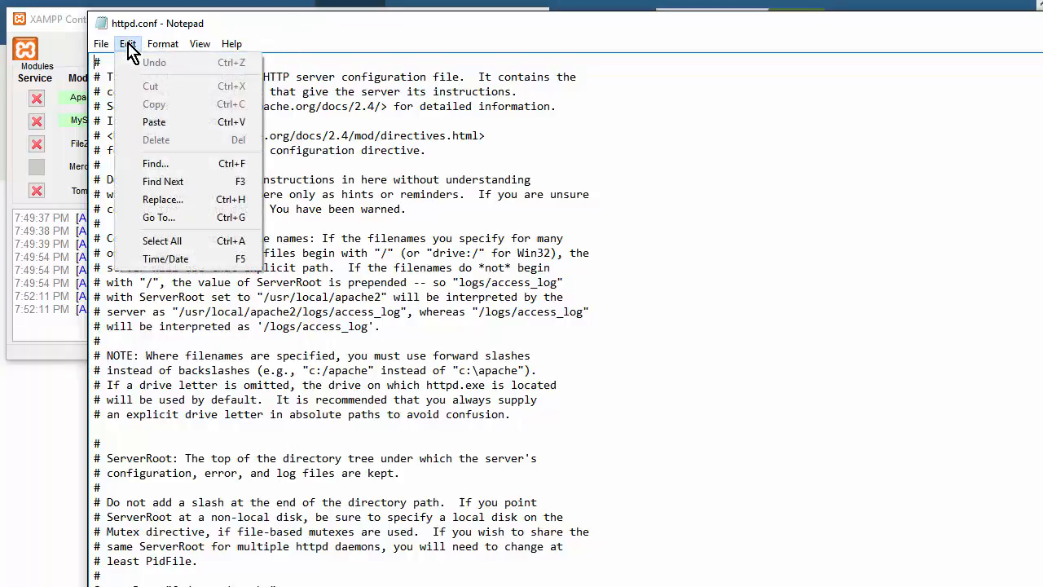
click(165, 163)
text(80)
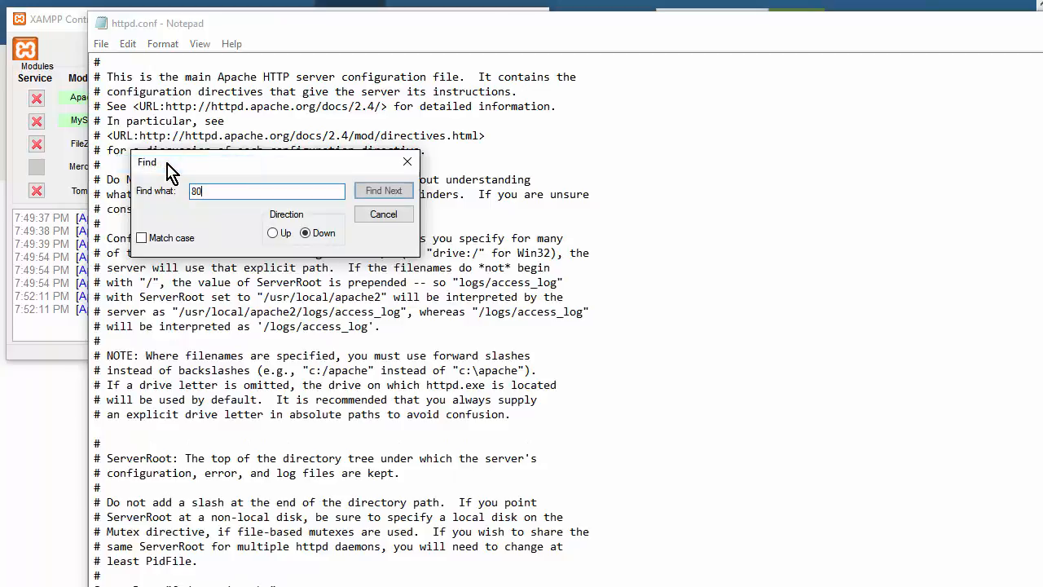
key(Return)
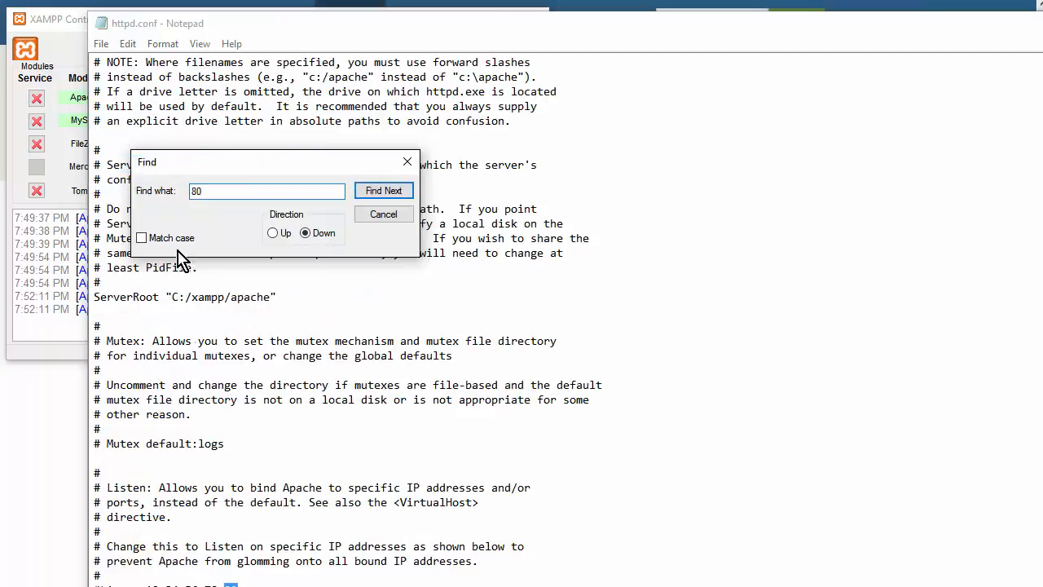
scroll(278, 466, down, 2)
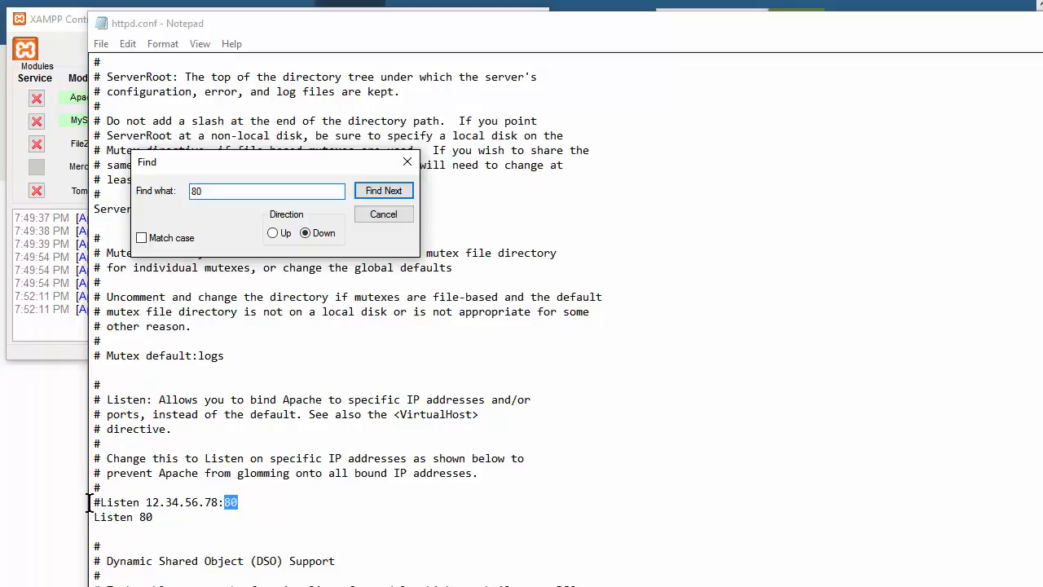
click(169, 518)
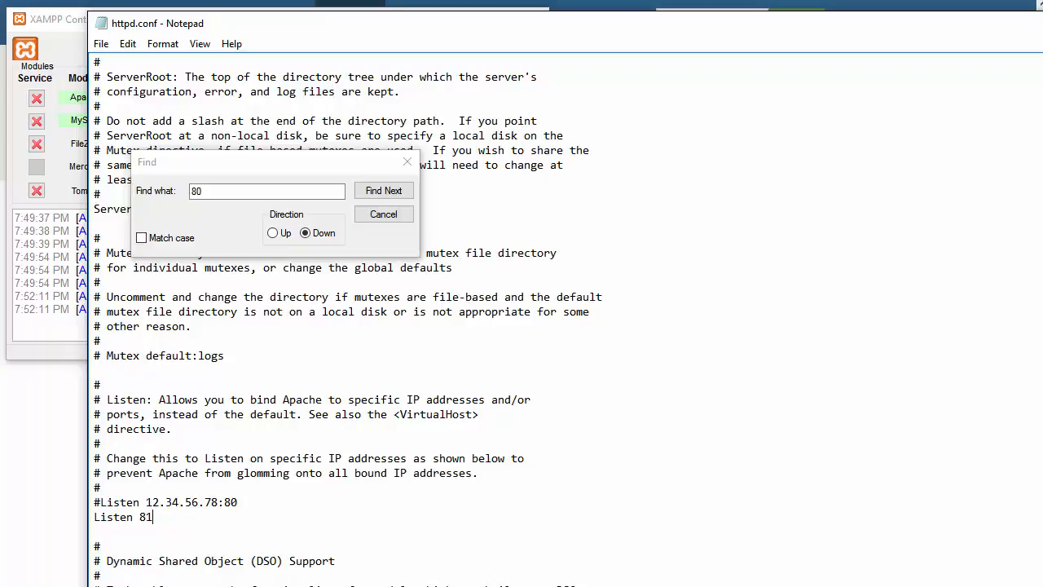
key(alt+F4)
click(609, 269)
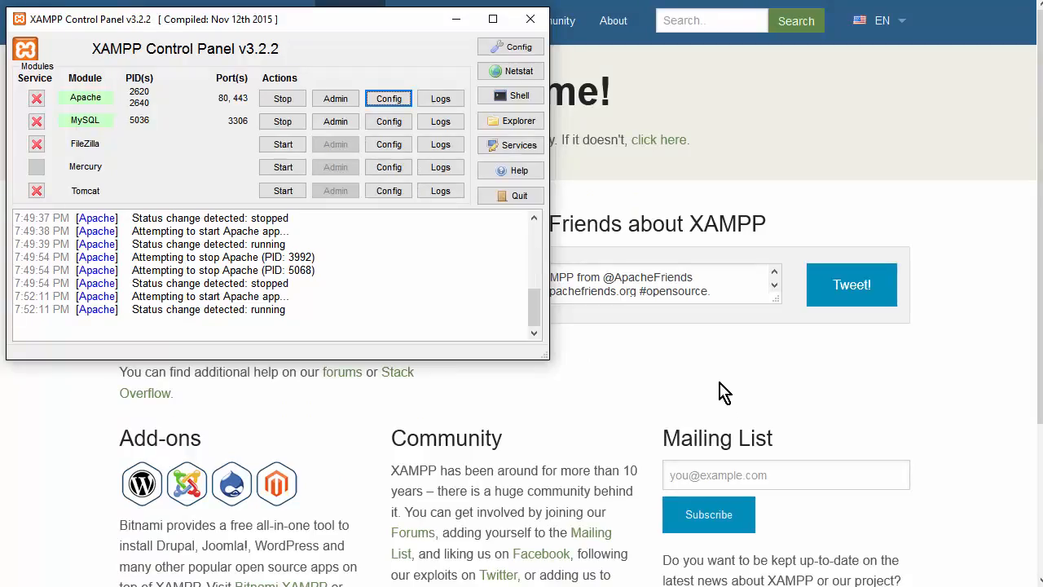
- Reopen httpd.conf and change ServerName localhost:80 to localhost:81
click(390, 100)
click(444, 106)
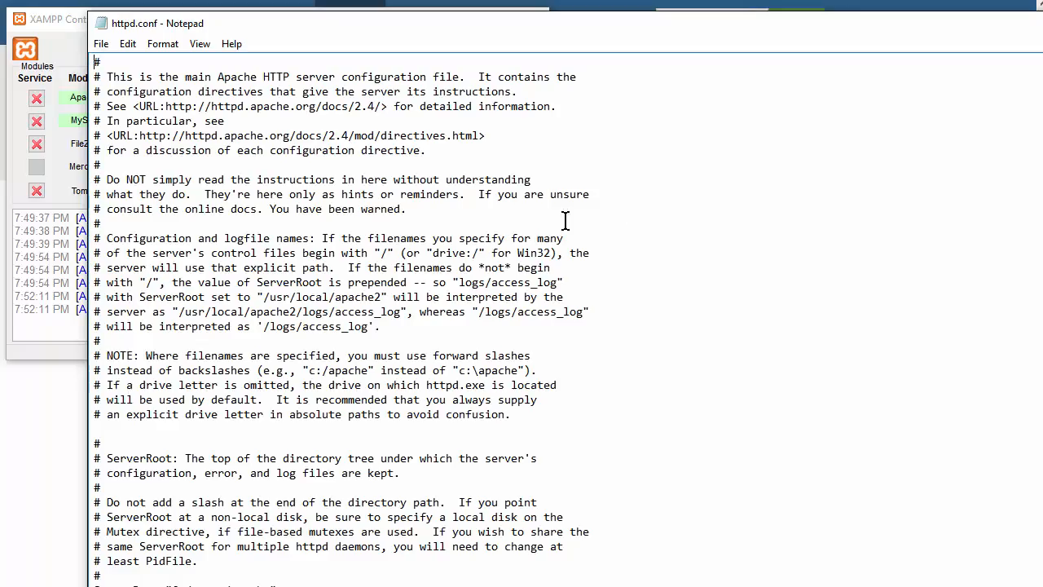
click(128, 45)
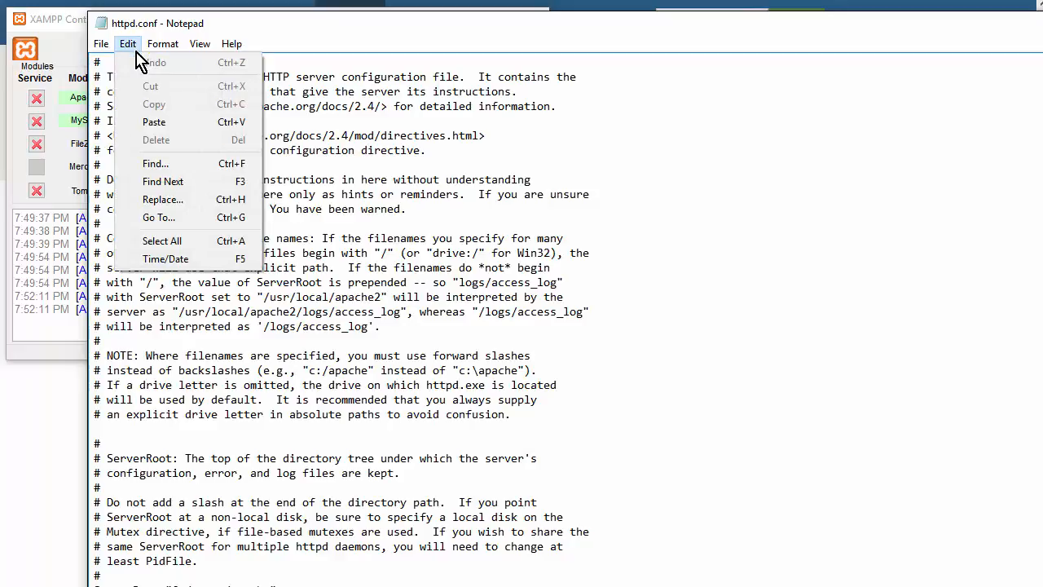
click(186, 166)
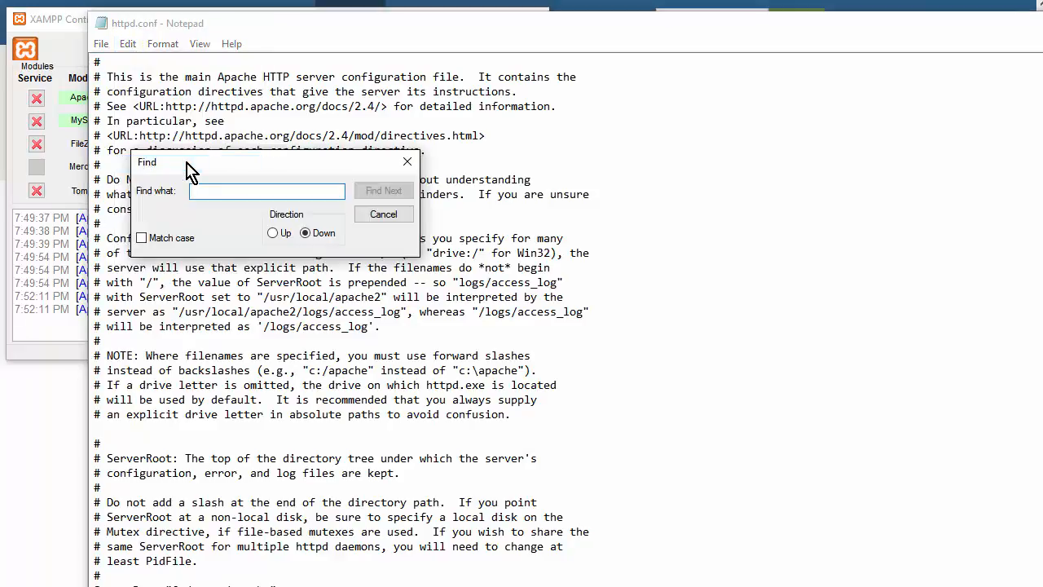
text(80)
key(Return)
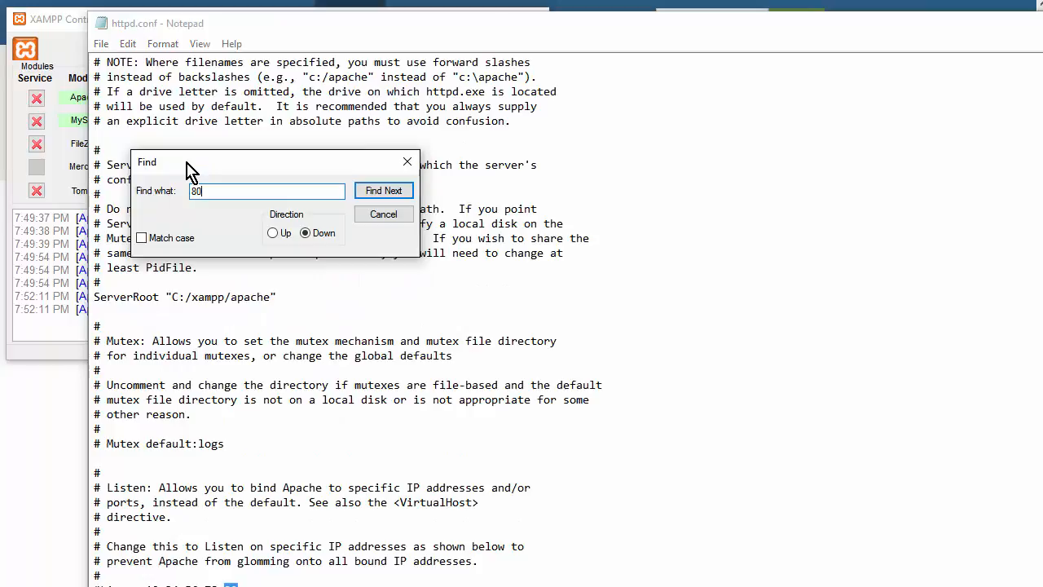
scroll(234, 426, down, 1)
scroll(249, 482, down, 1)
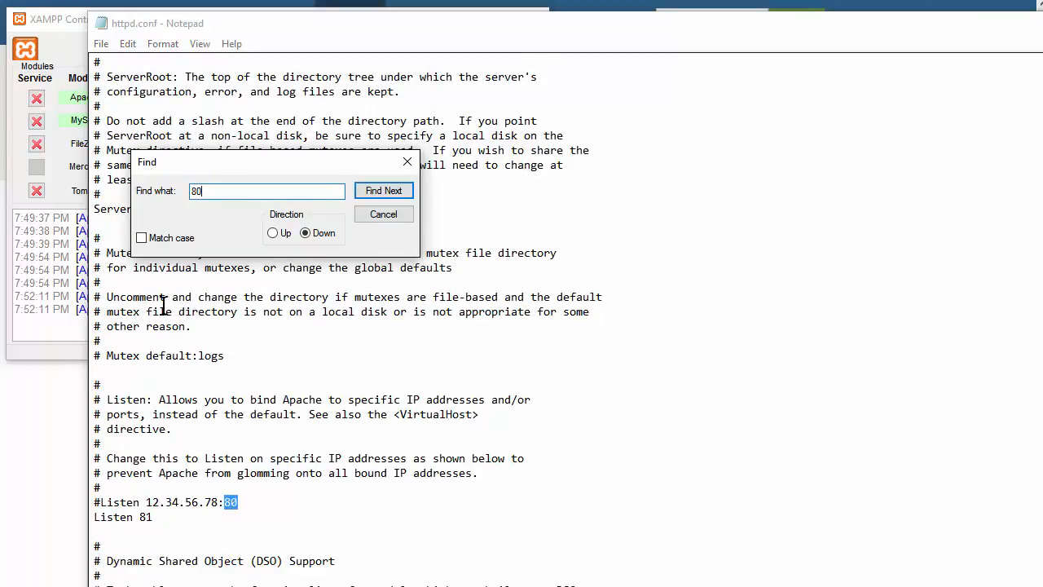
click(381, 190)
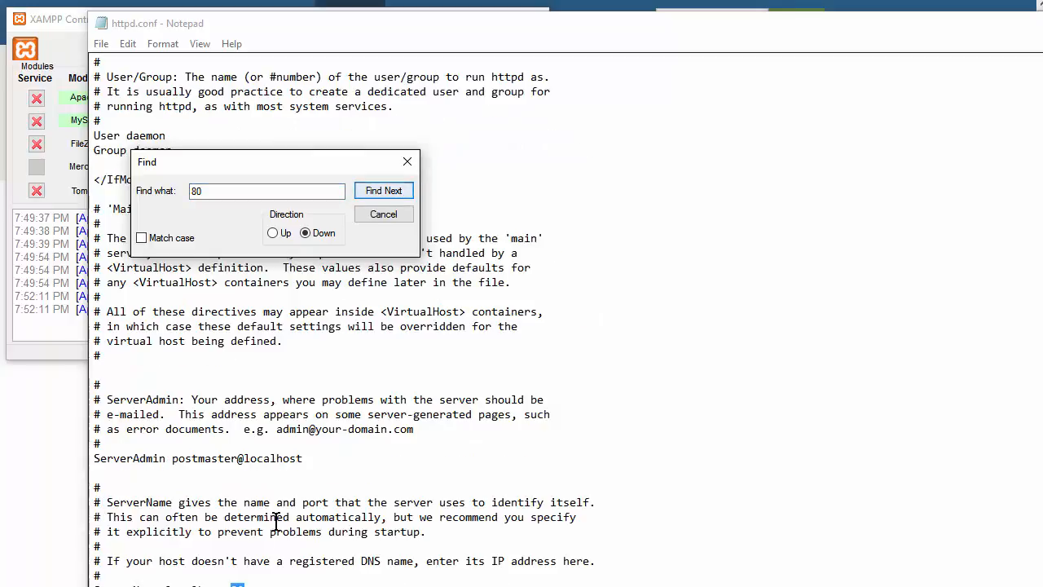
scroll(302, 510, down, 1)
scroll(304, 510, down, 1)
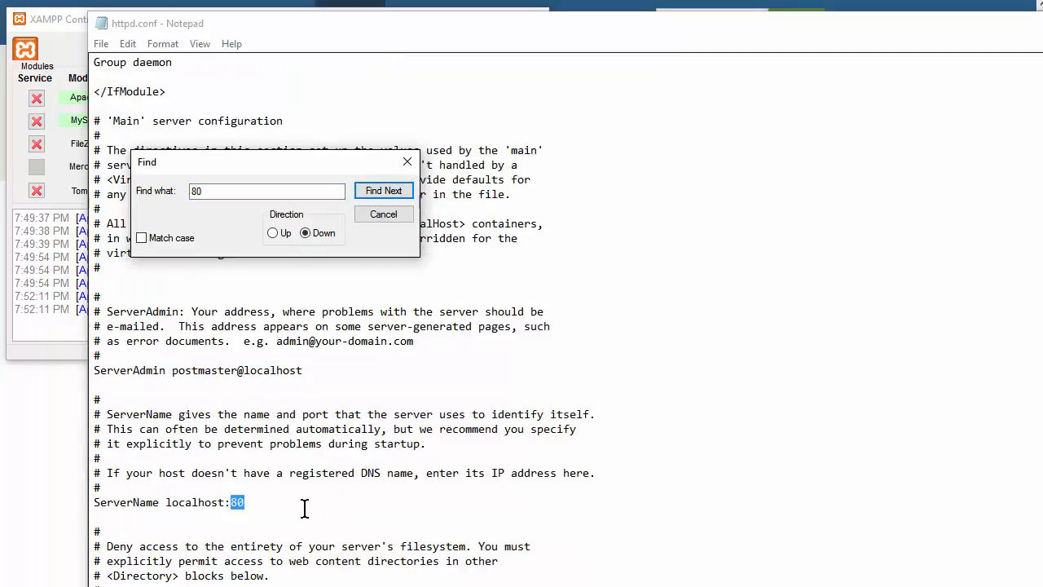
click(326, 503)
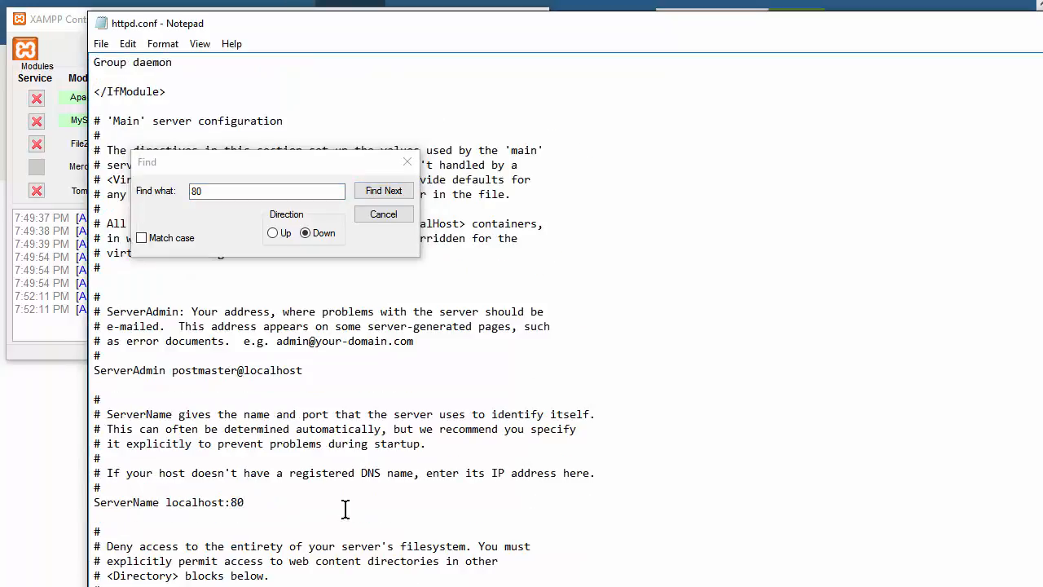
key(BackSpace)
- Confirm no further 80 matches remain in httpd.conf and save it
click(228, 191)
click(396, 200)
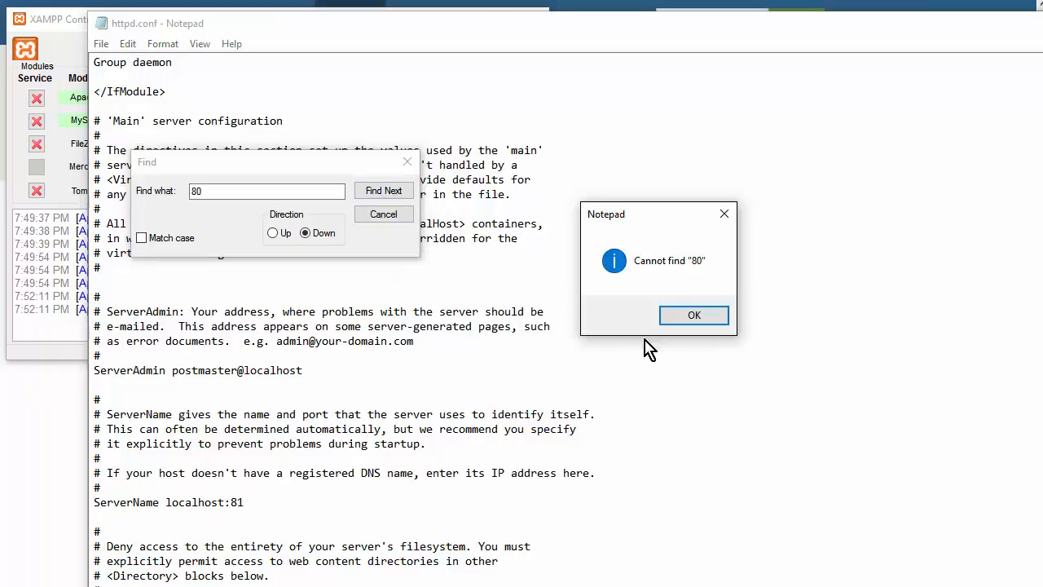
click(690, 323)
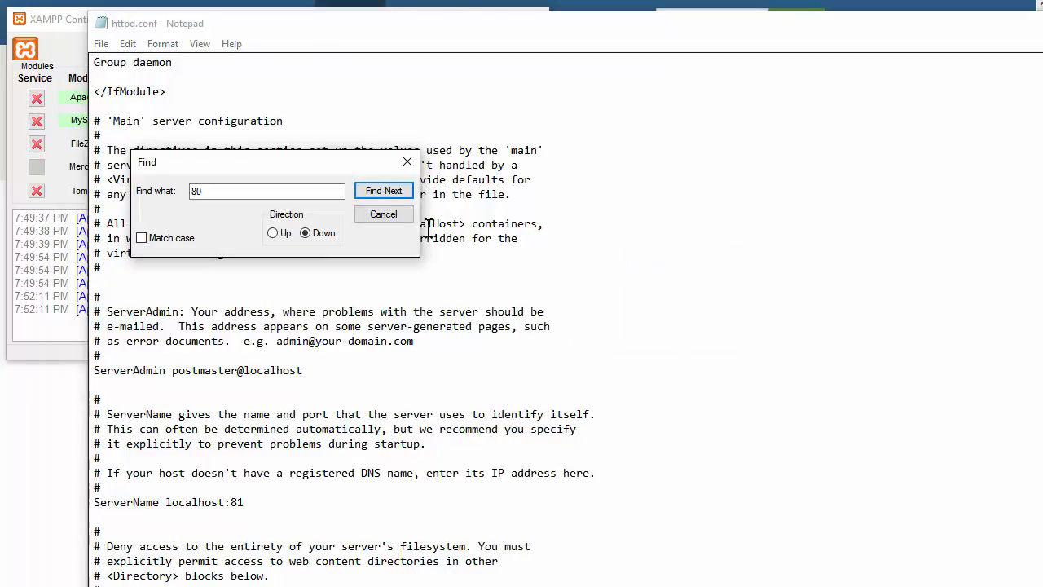
click(408, 161)
key(alt+F4)
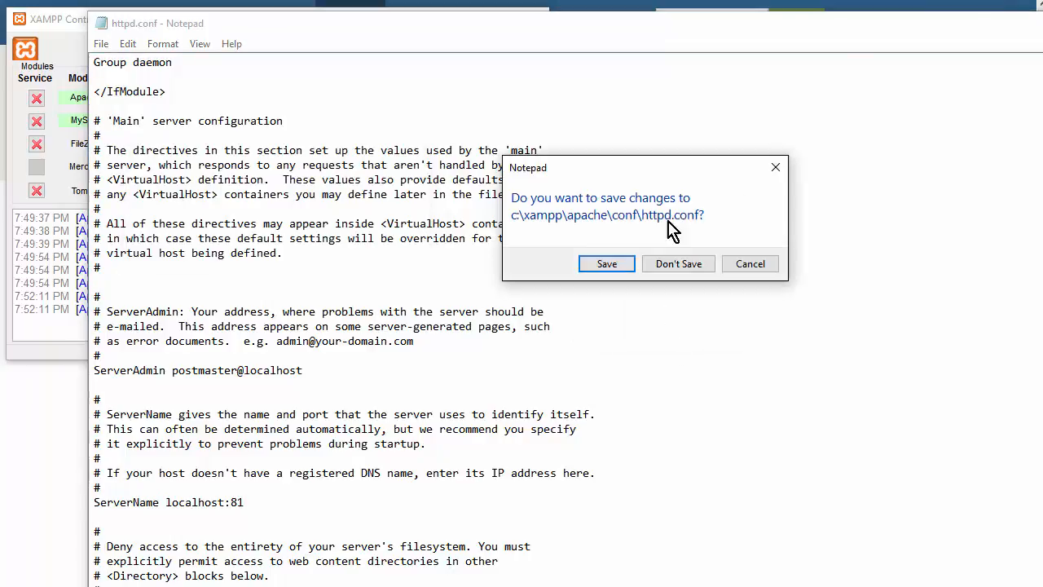
click(608, 263)
click(385, 101)
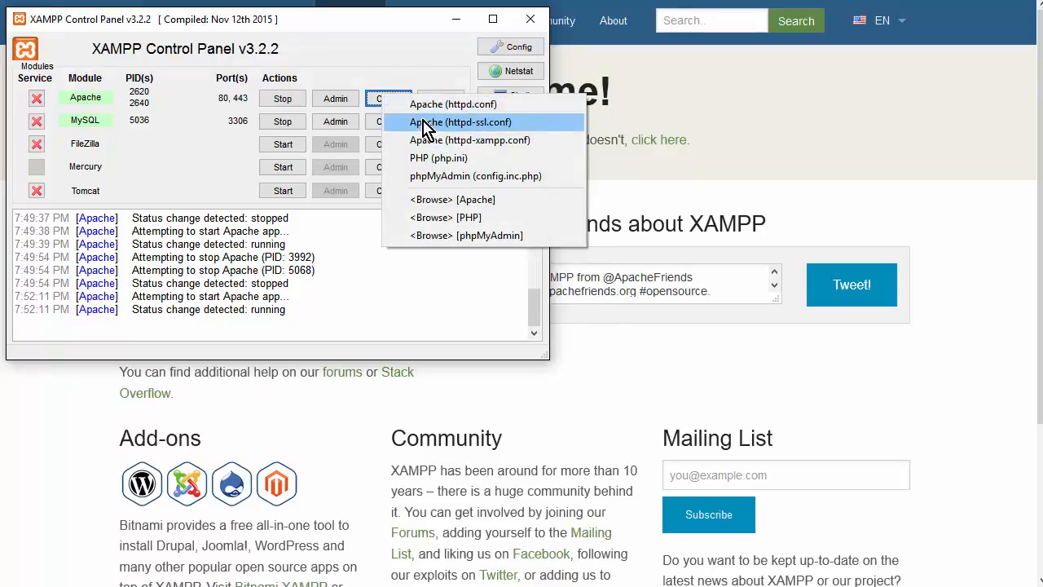
- Open httpd-ssl.conf, find 443 and change the Listen port to 444
click(532, 128)
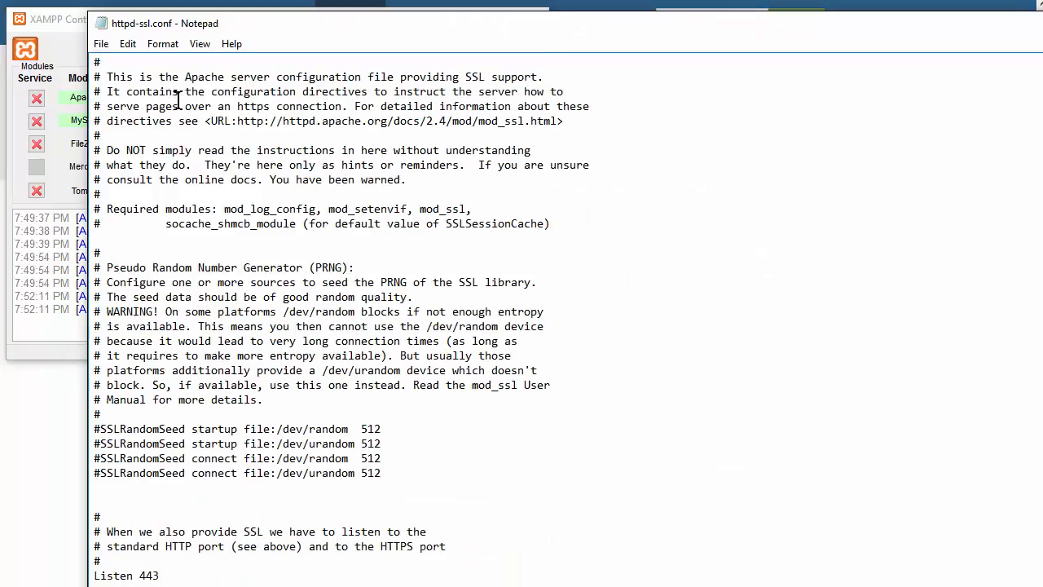
click(128, 44)
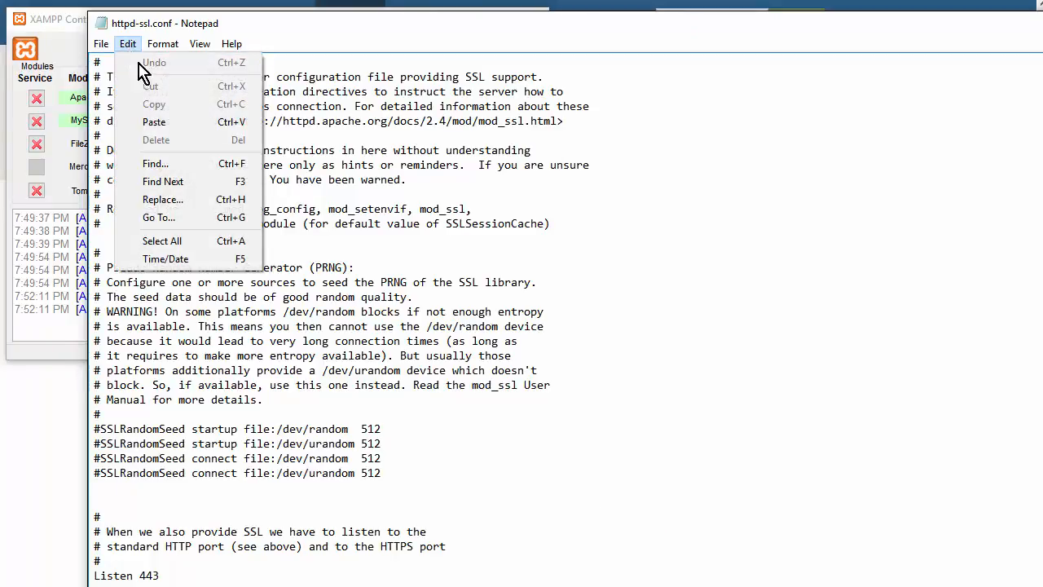
click(189, 165)
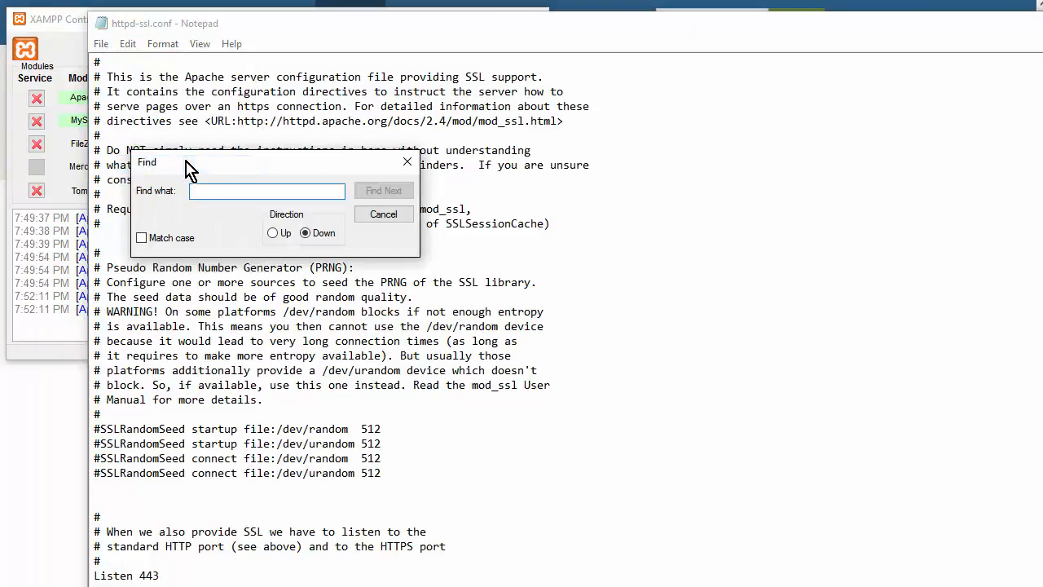
text(443)
key(Return)
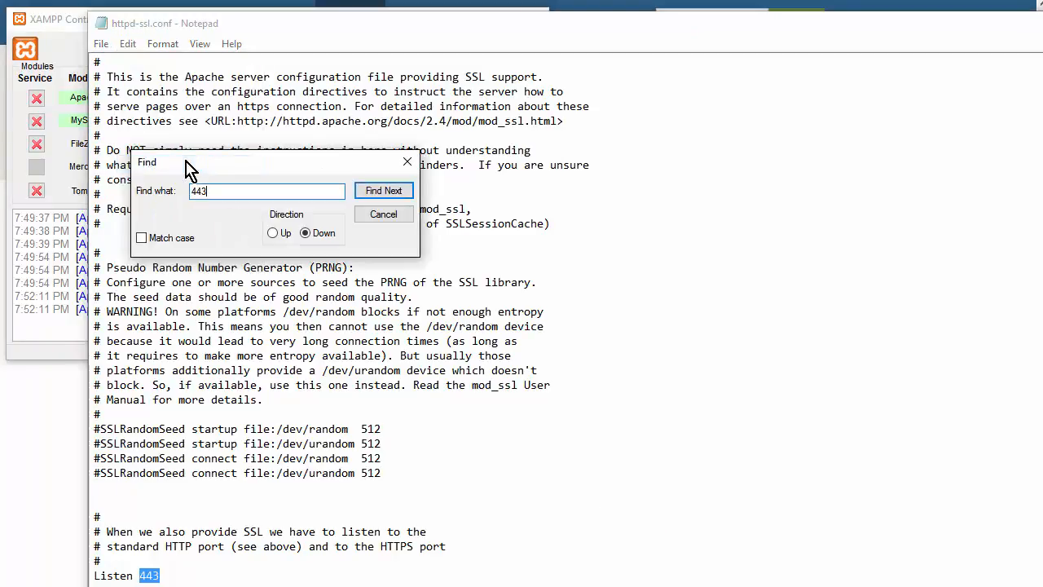
scroll(134, 473, down, 1)
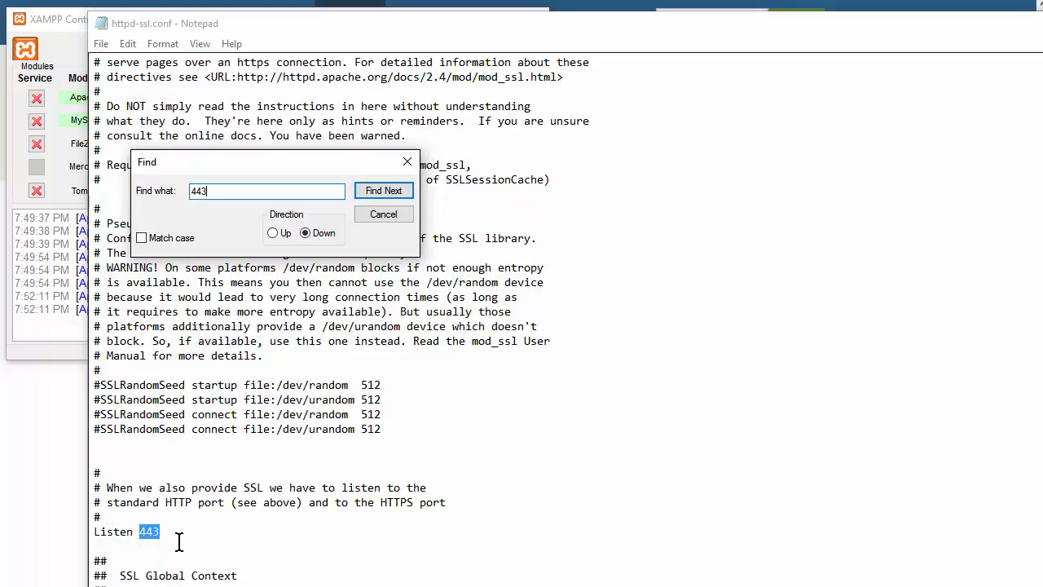
click(181, 532)
key(BackSpace)
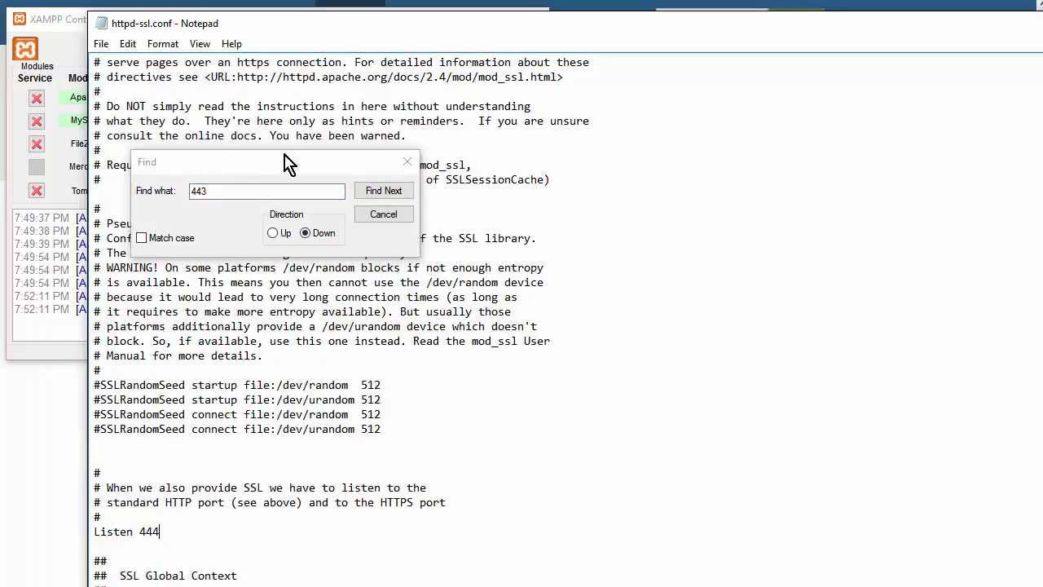
- Change the default VirtualHost and ServerName ports from 443 to 444, confirming no matches remain
click(384, 192)
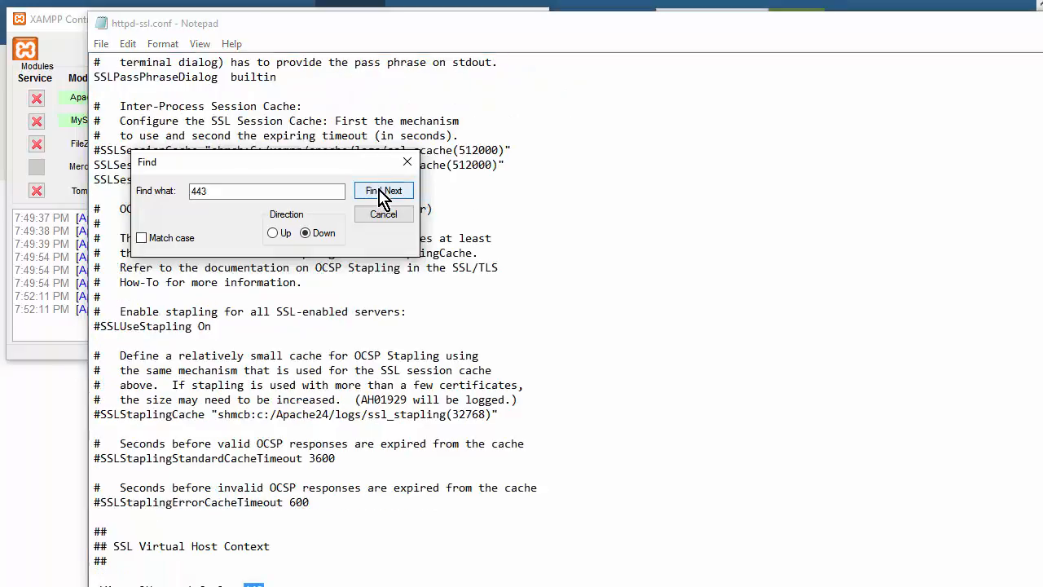
scroll(359, 435, down, 2)
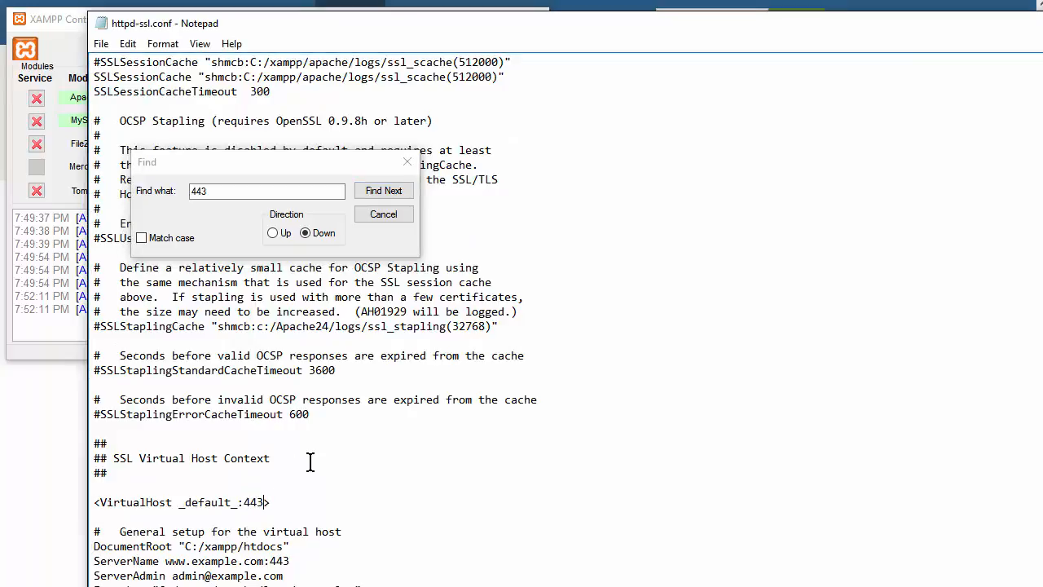
key(BackSpace)
text(4)
click(385, 193)
scroll(340, 422, down, 1)
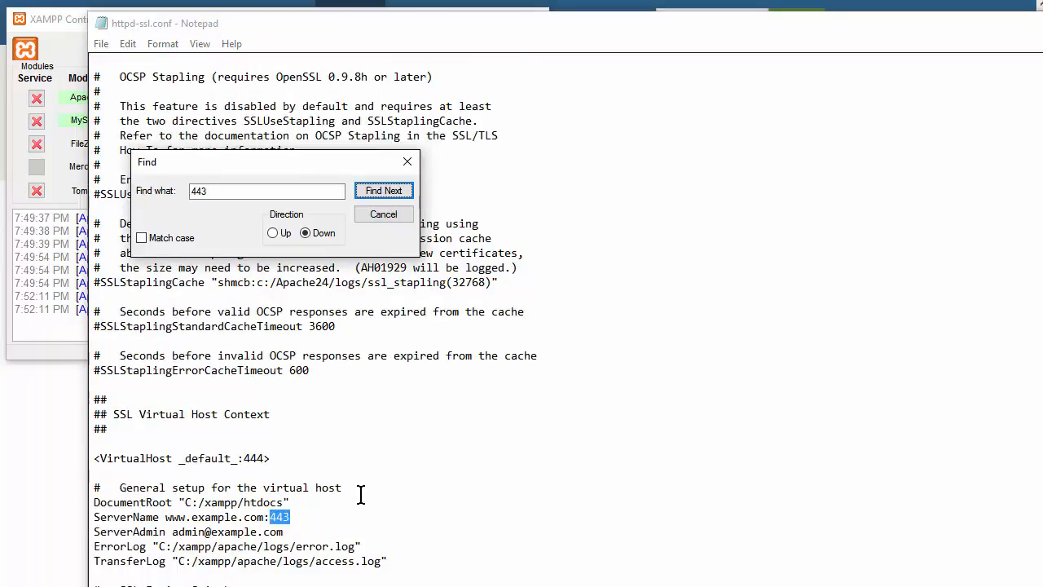
click(289, 517)
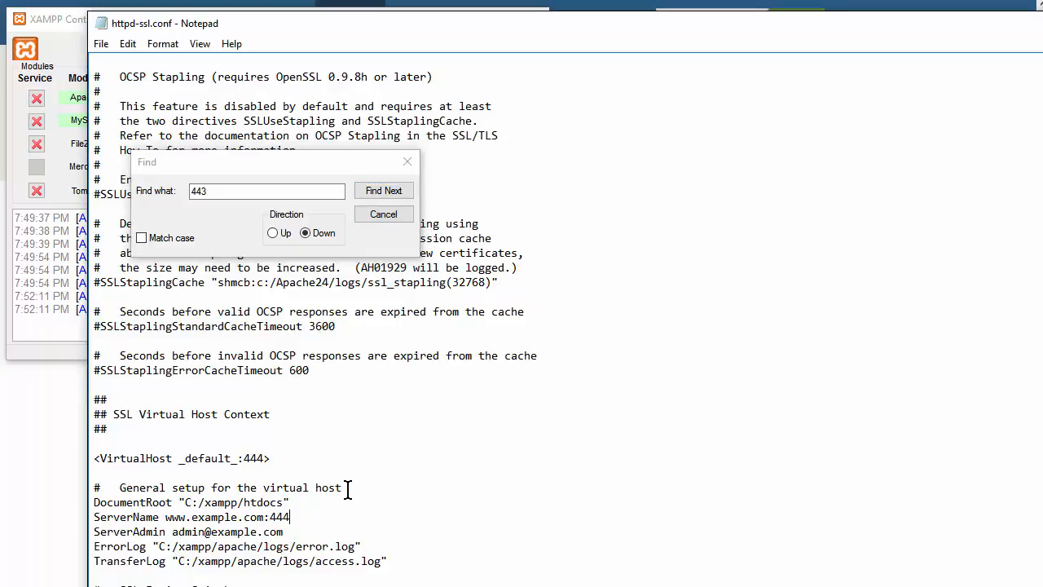
scroll(347, 489, down, 1)
click(388, 191)
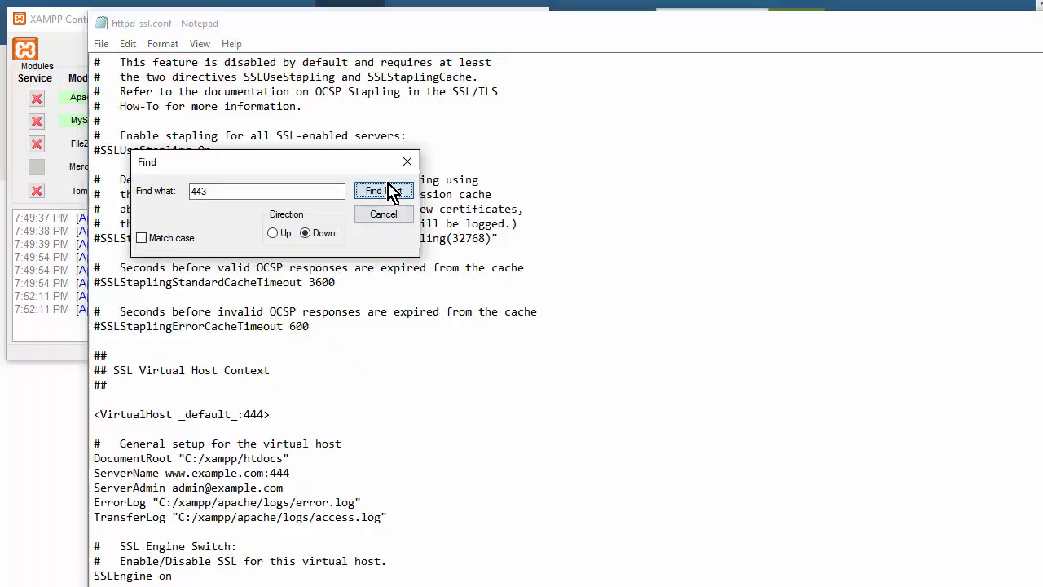
click(701, 315)
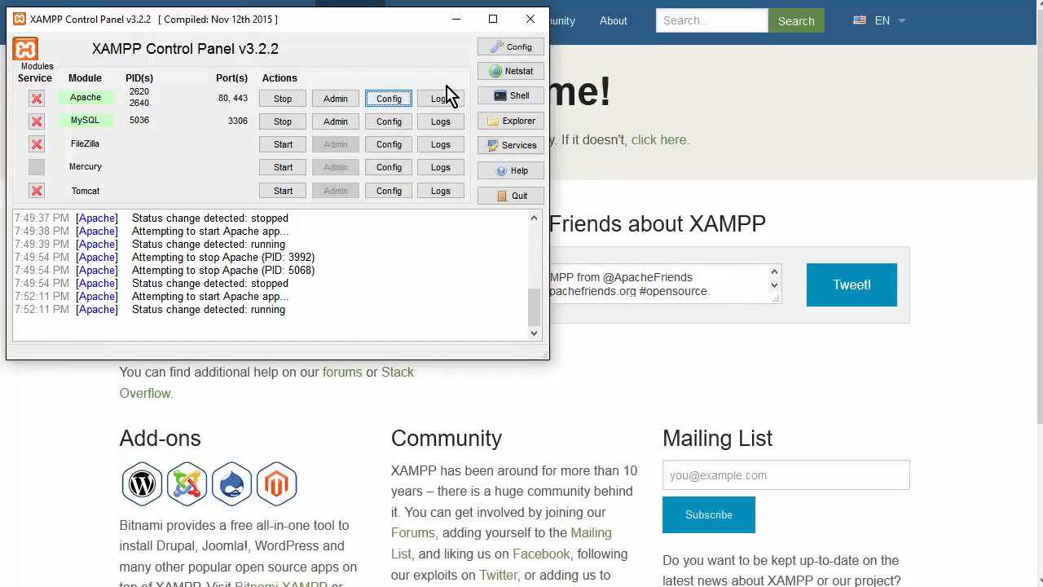
- Save Apache's Main Port as 81 and SSL Port as 444 in the panel's Service and Port Settings
click(515, 46)
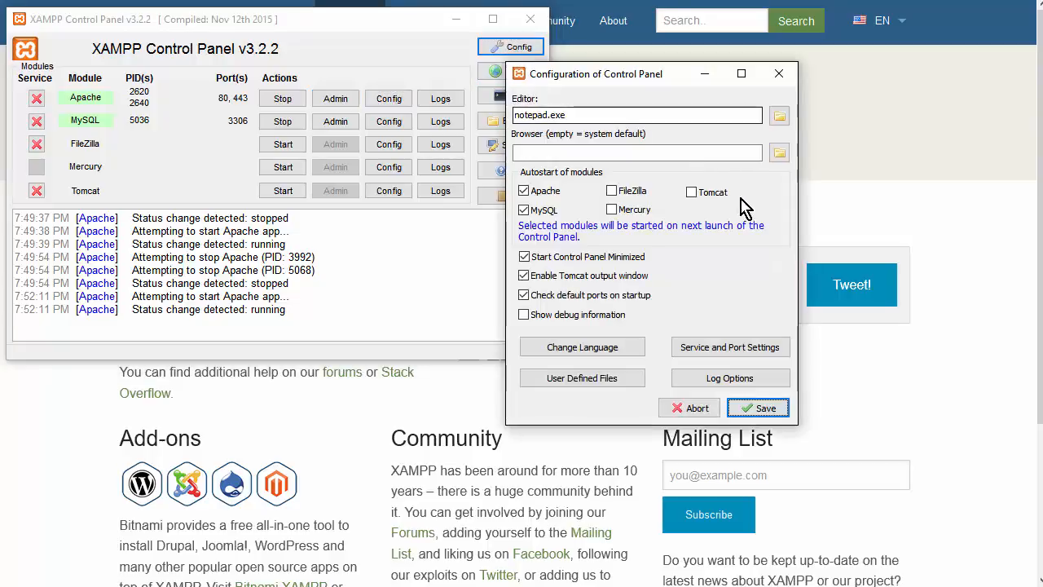
click(725, 349)
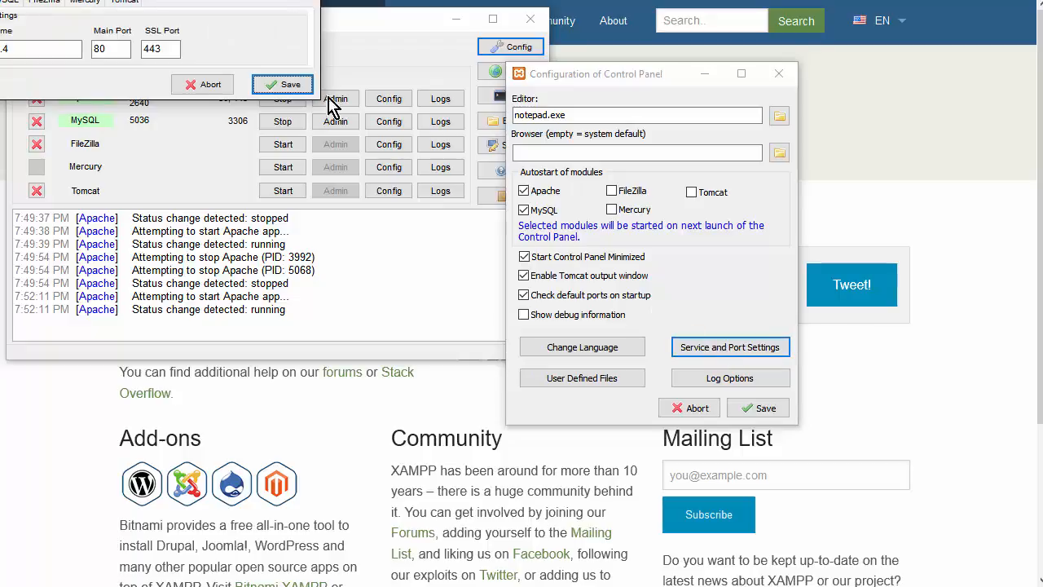
drag(126, 0, 243, 59)
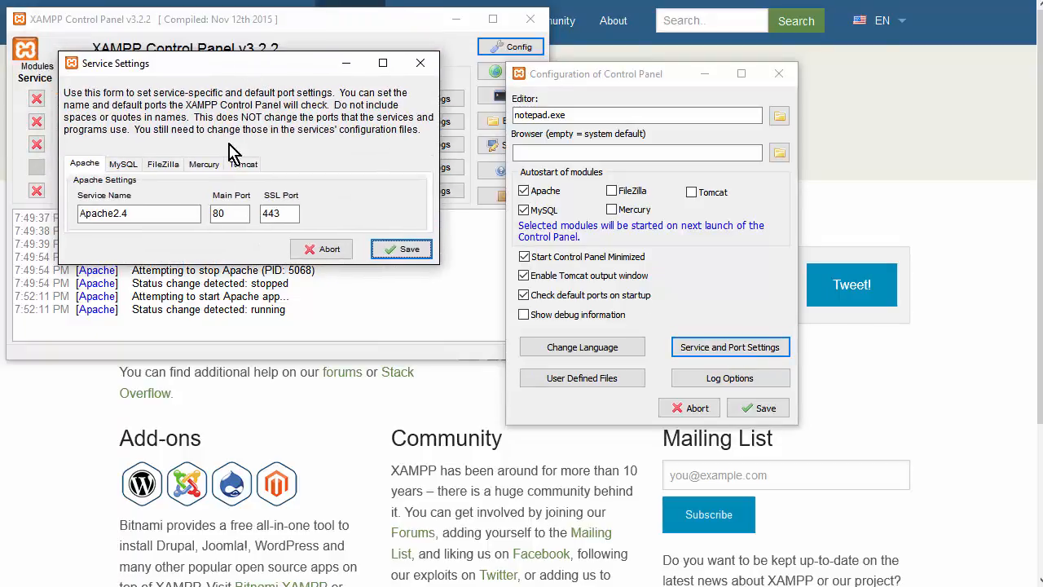
click(235, 211)
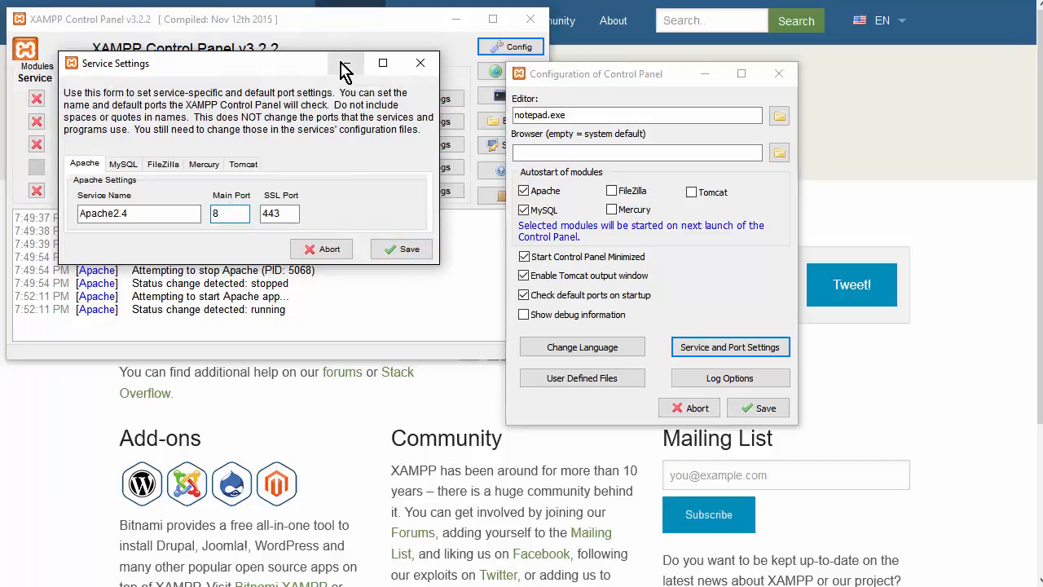
text(1)
key(Tab)
key(End)
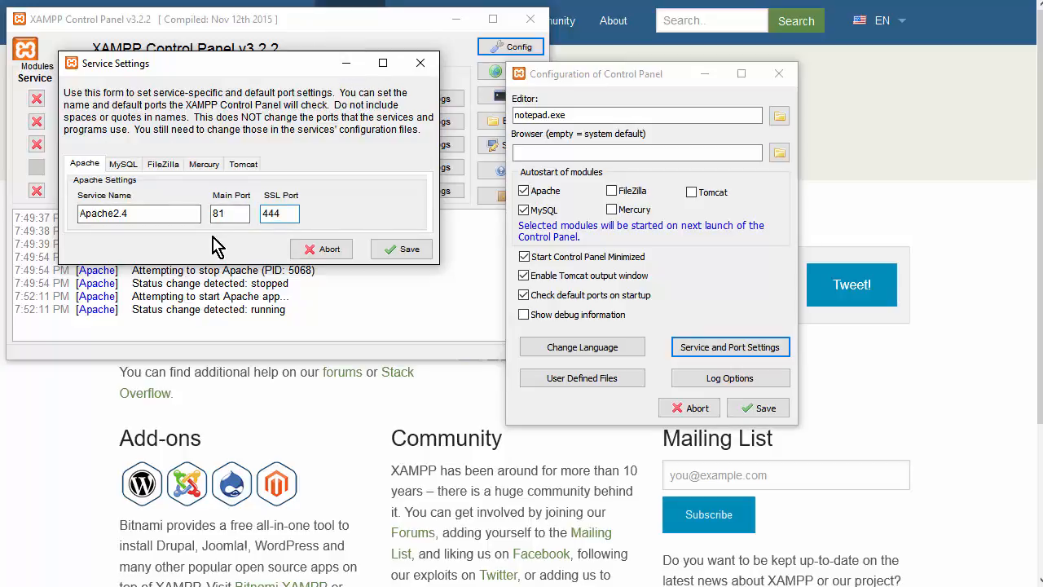
click(399, 251)
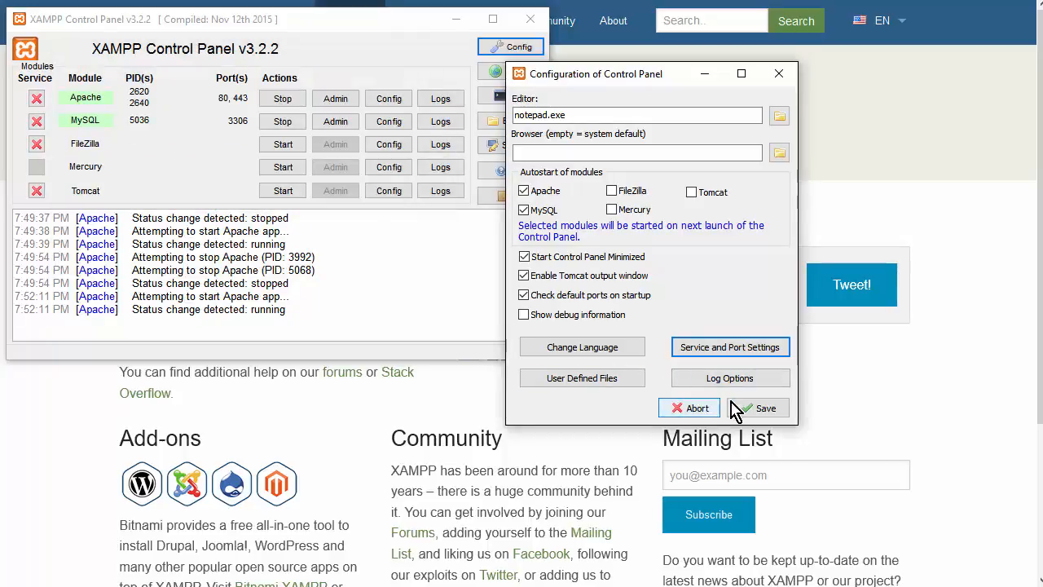
click(760, 408)
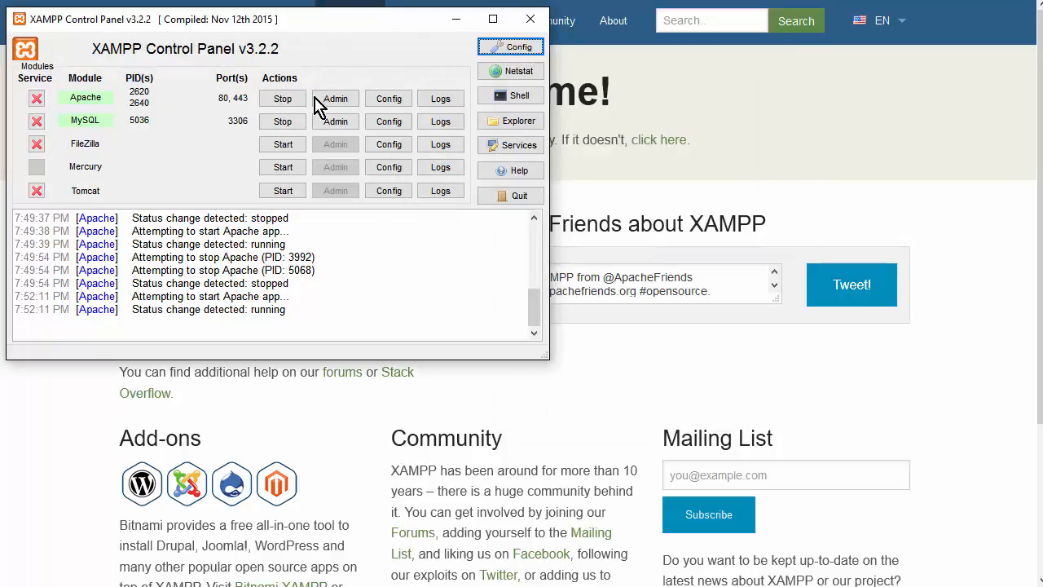
- Stop and restart Apache on ports 81 and 444, then switch back to the browser
click(286, 100)
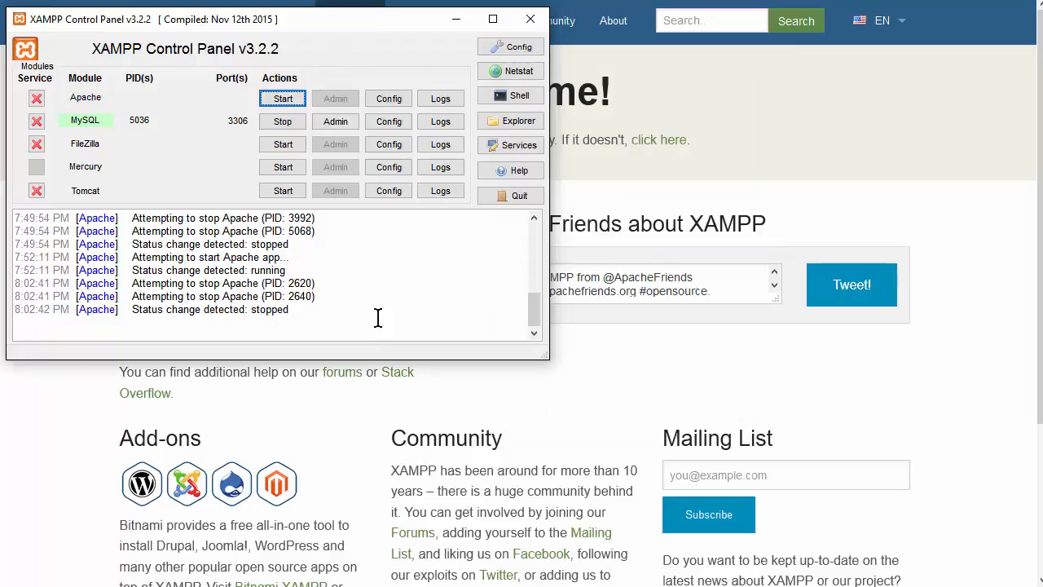
click(277, 100)
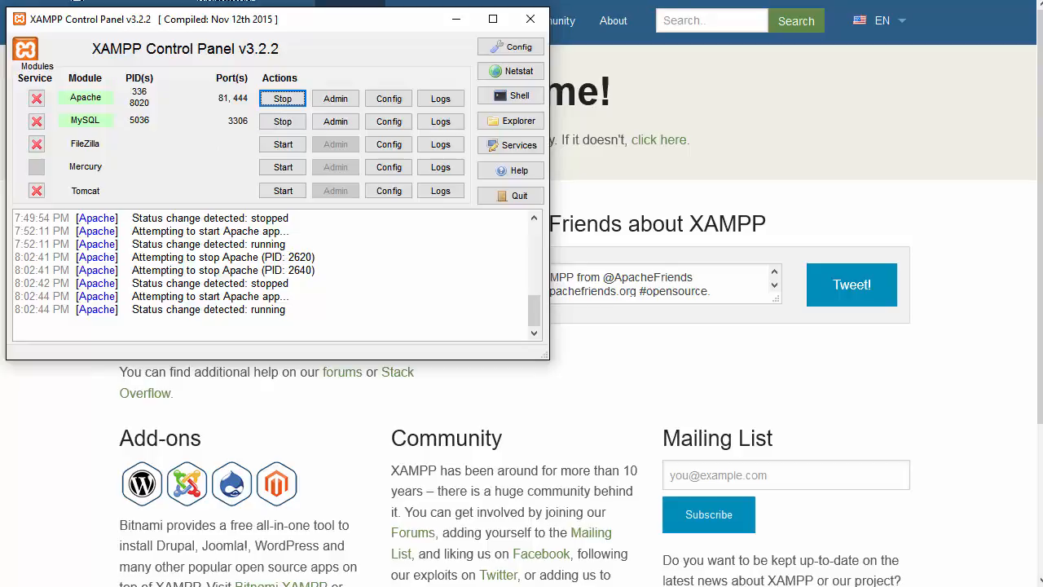
key(alt+Tab)
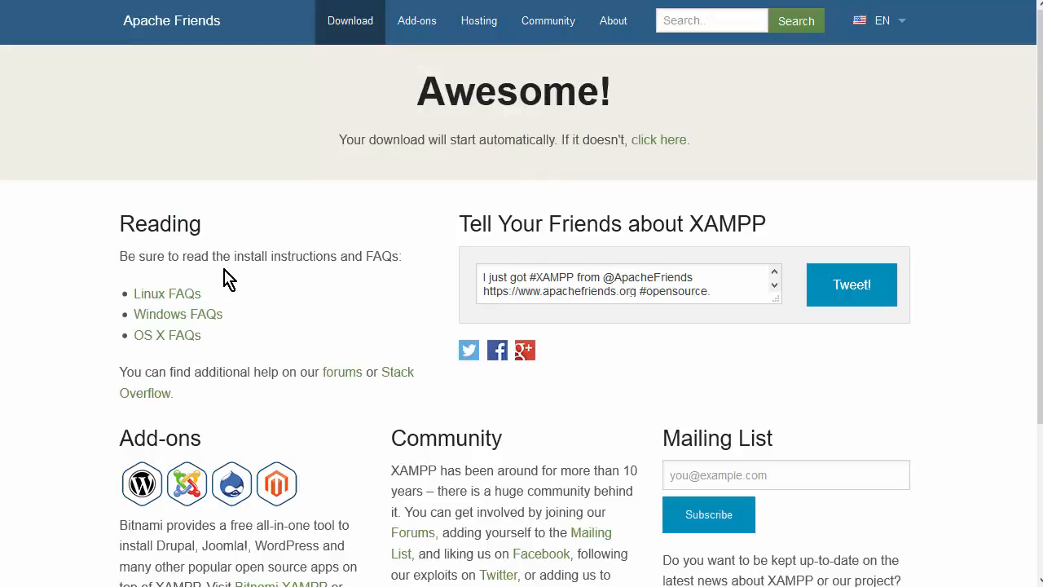
- Try localhost, then load localhost:81 and scroll the XAMPP for Windows 5.6.15 dashboard
text(localkos)
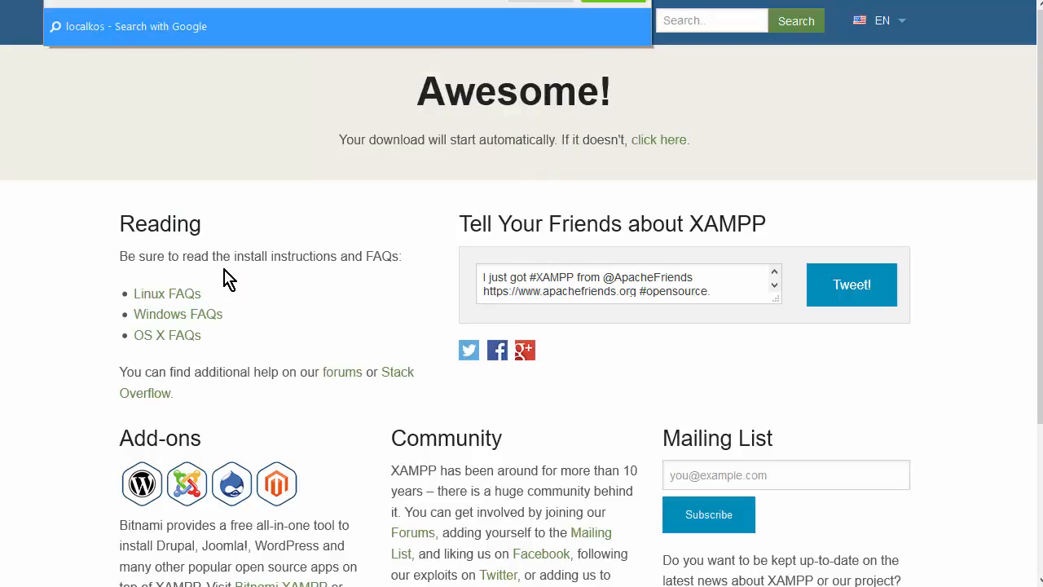
key(Return)
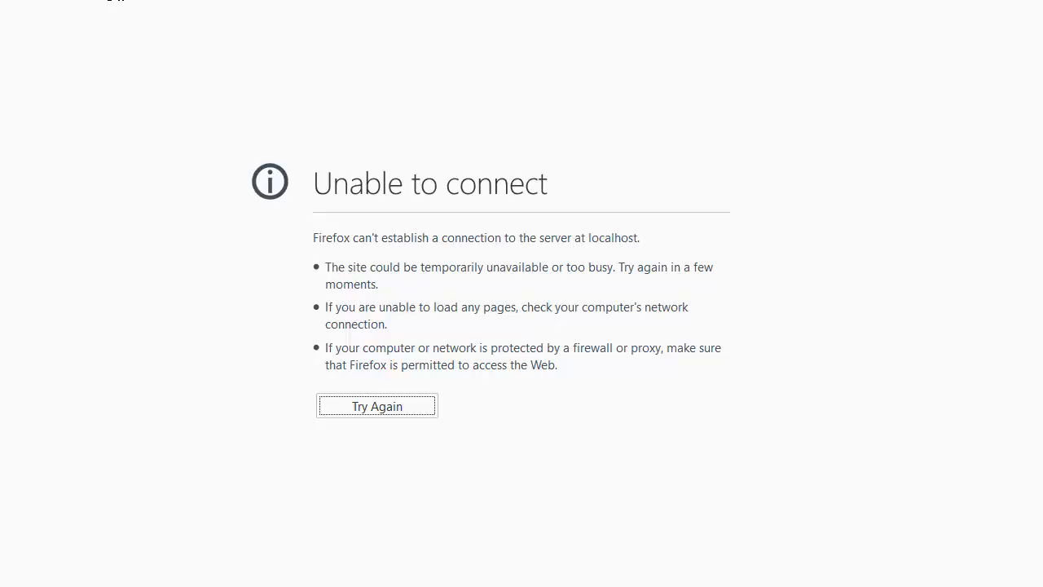
text(:81)
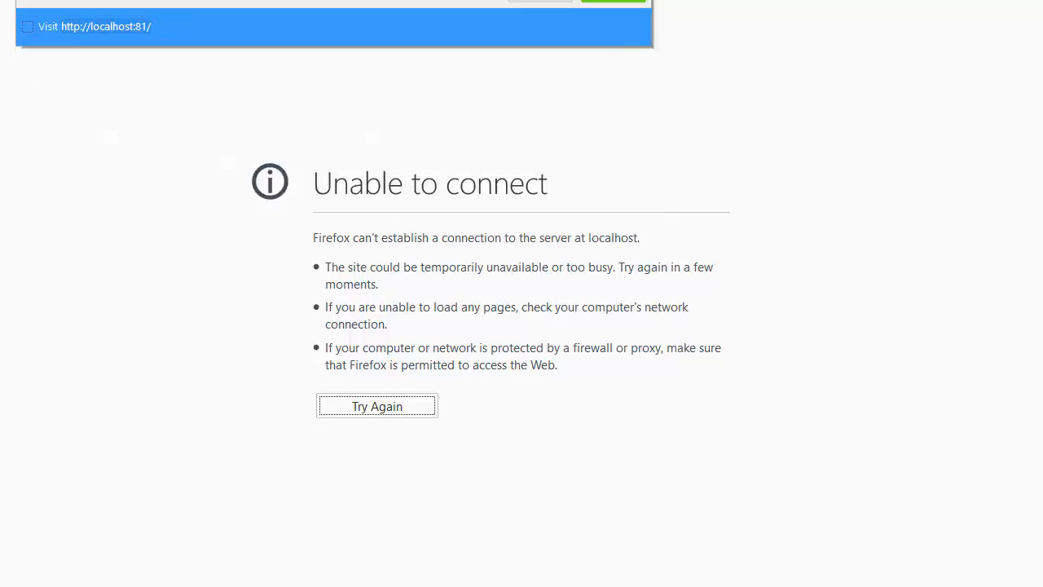
key(Return)
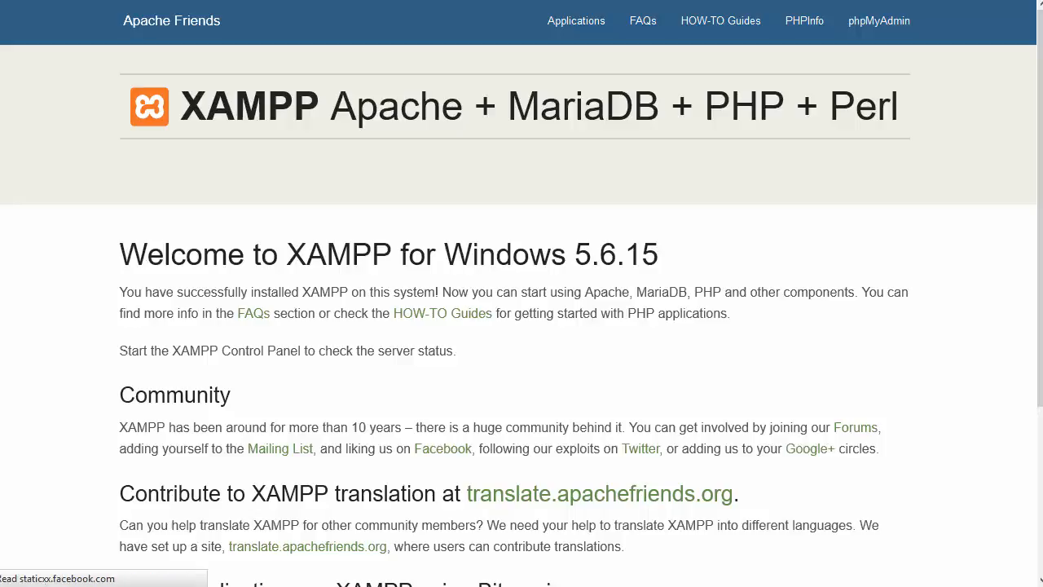
scroll(102, 101, down, 5)
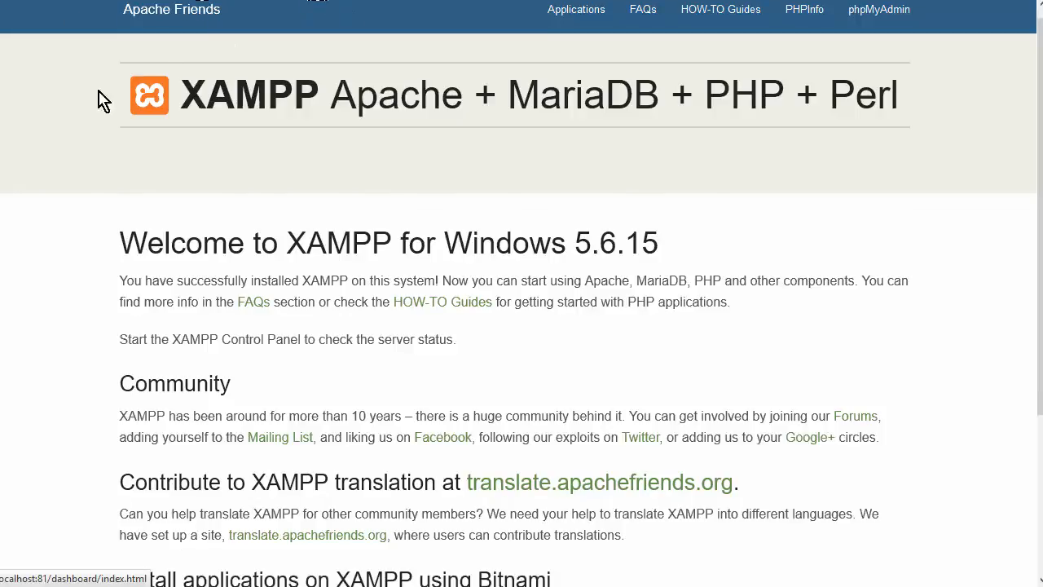
scroll(522, 293, up, 5)
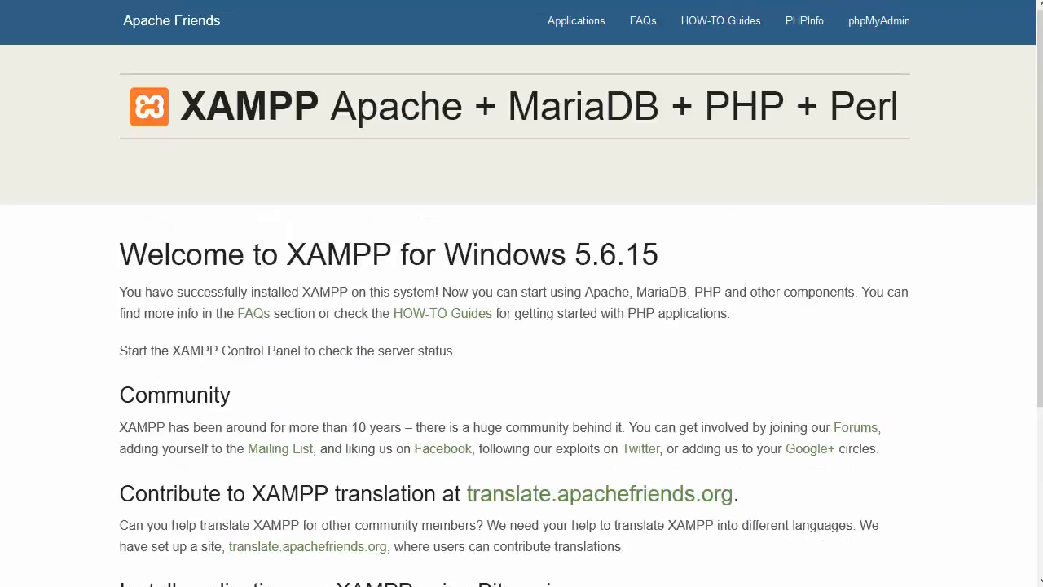